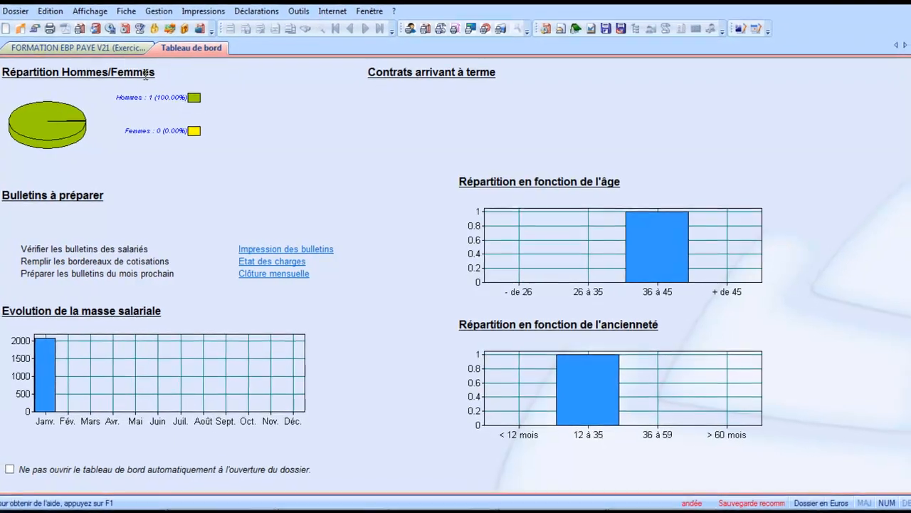
- Open the January 2016 payslip of the employee's contract in the payroll file and widen its display area
left_click(111, 46)
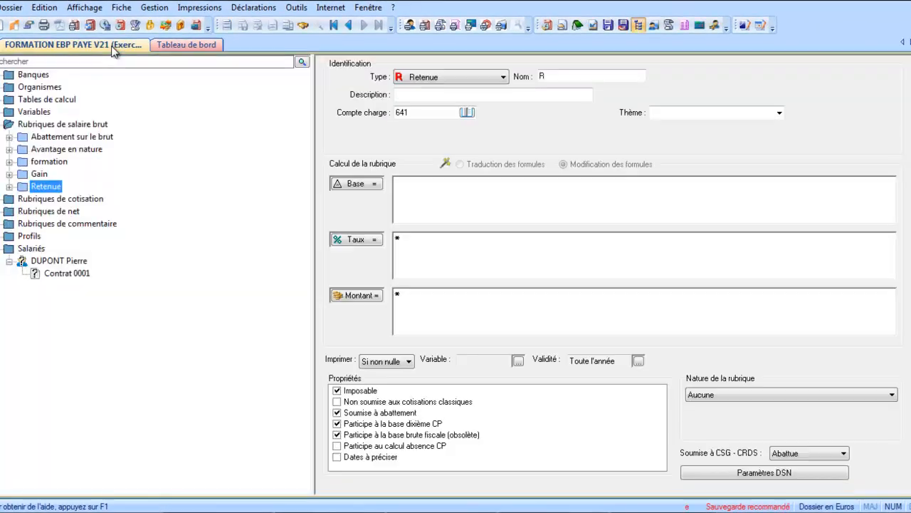
left_click(51, 273)
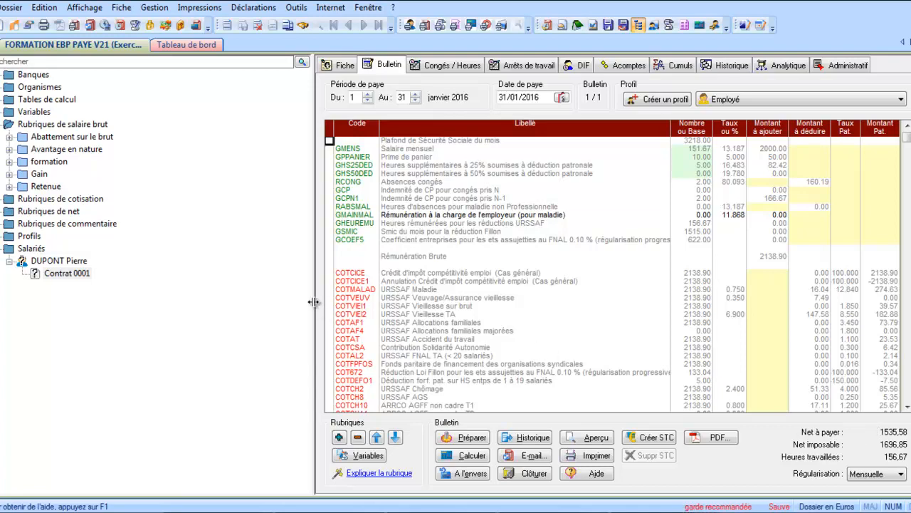
left_click_drag(313, 302, 185, 276)
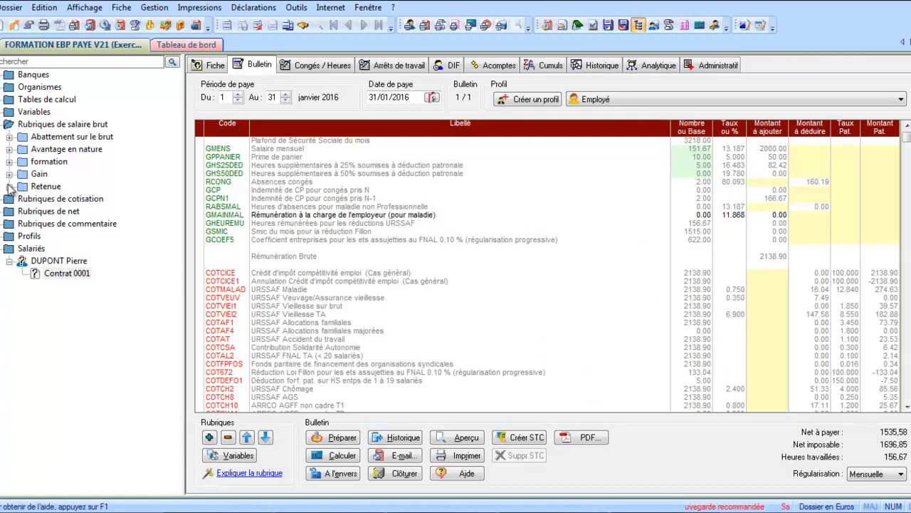
- Open the item GINDN (Indemnités journalières nettes) among the gains of Rubriques de net and examine its Base formula
left_click(8, 175)
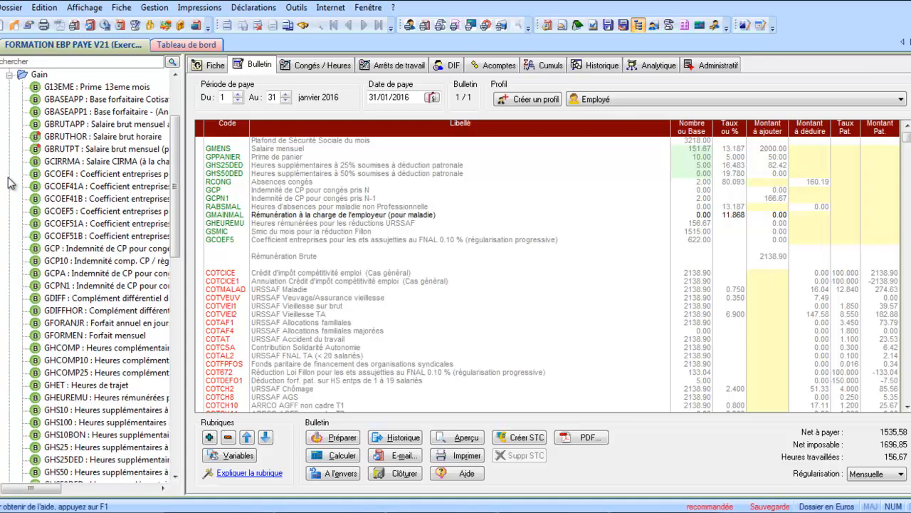
left_click(8, 75)
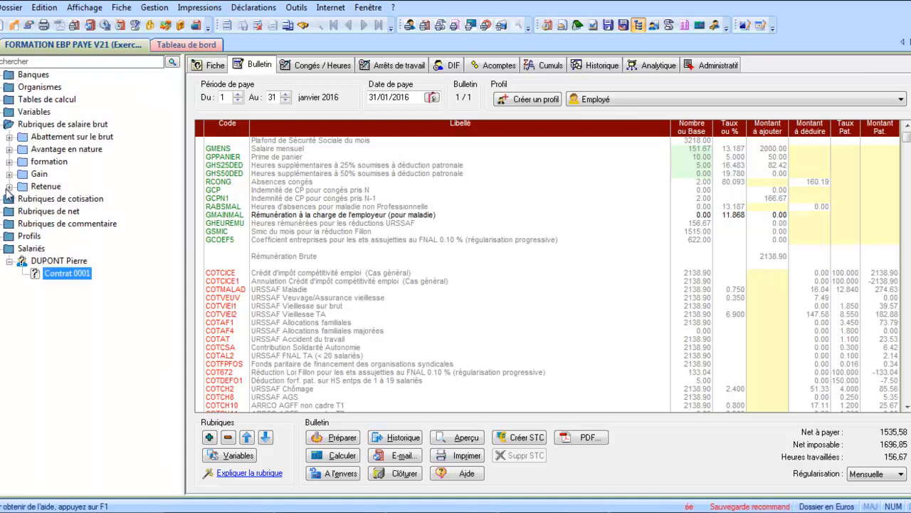
left_click(9, 211)
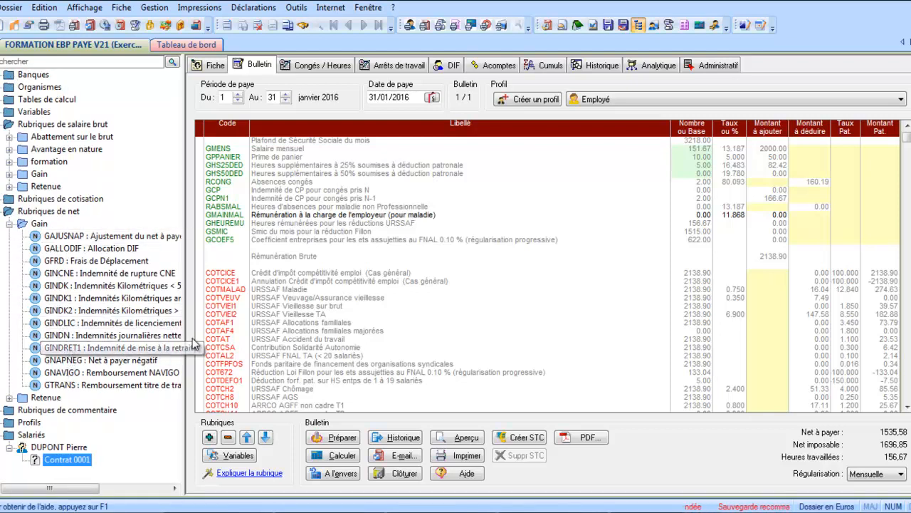
left_click_drag(185, 335, 253, 349)
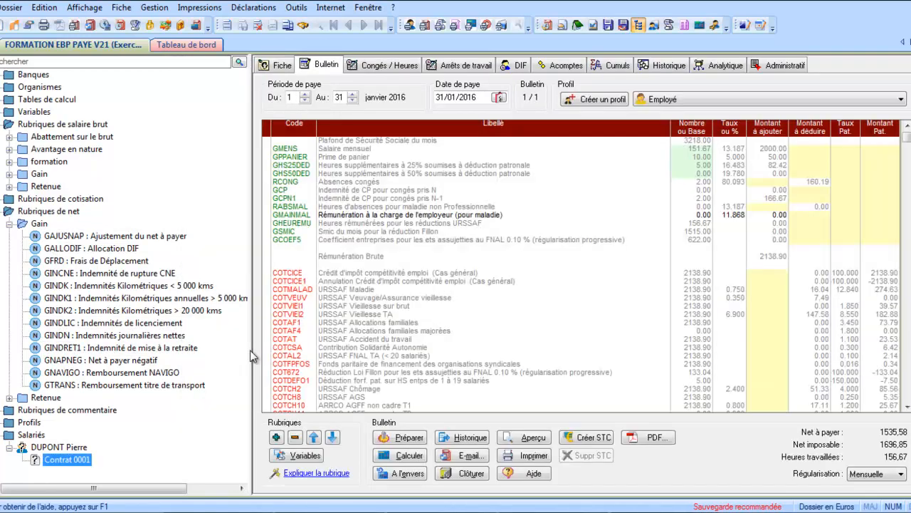
left_click(124, 337)
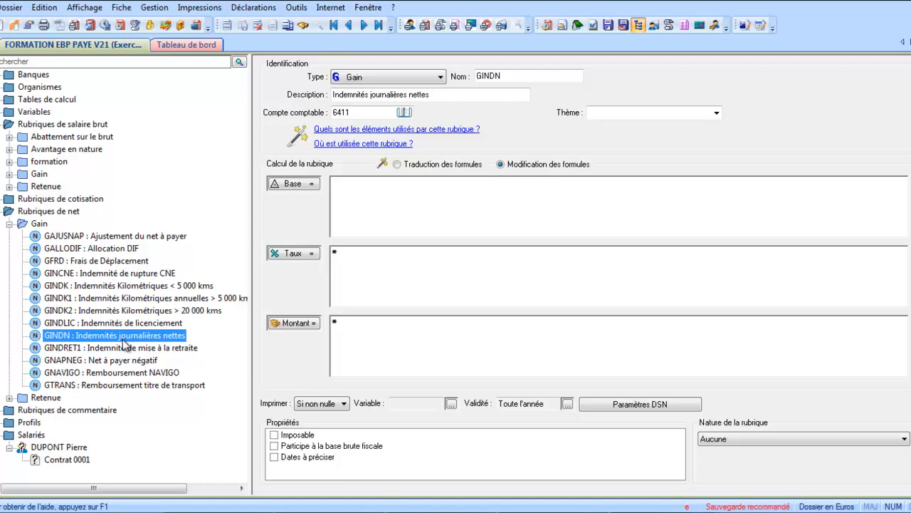
left_click(347, 199)
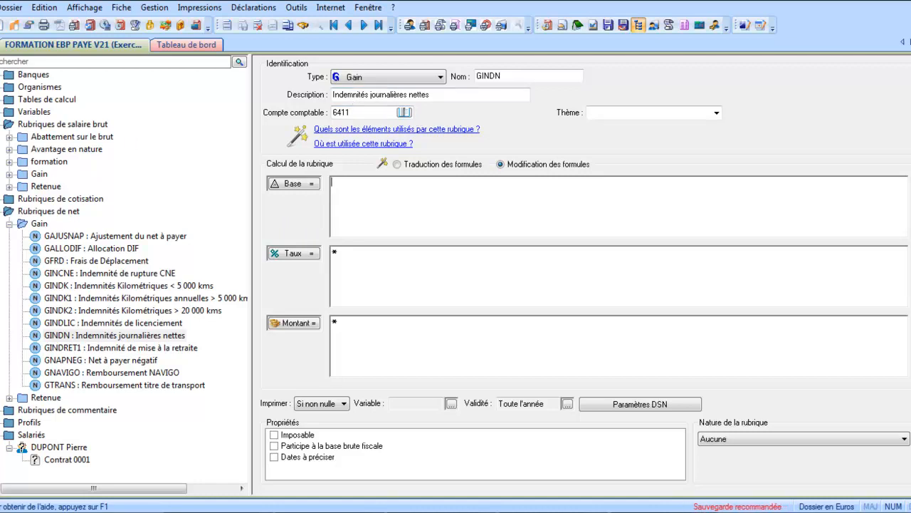
- Create a new Variable à saisir named IJNET with the description "Indemnité journalière nette"
left_click(2, 212)
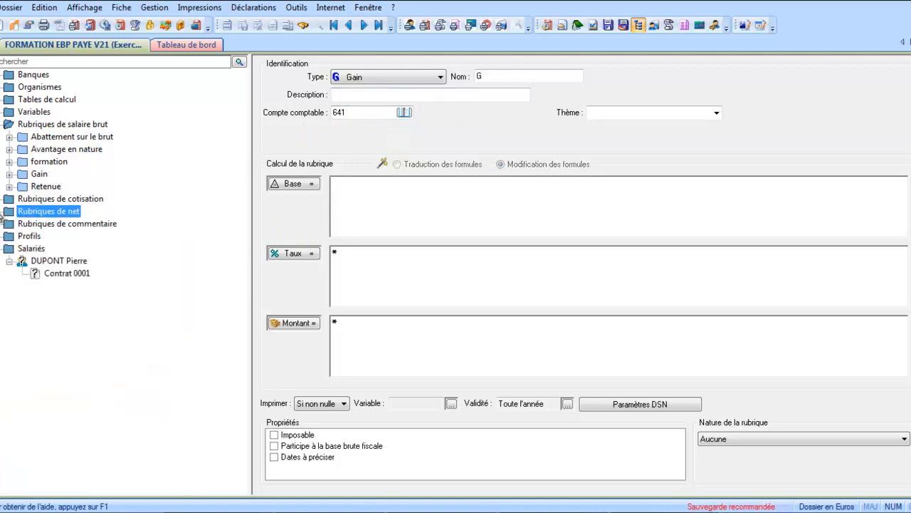
left_click(2, 112)
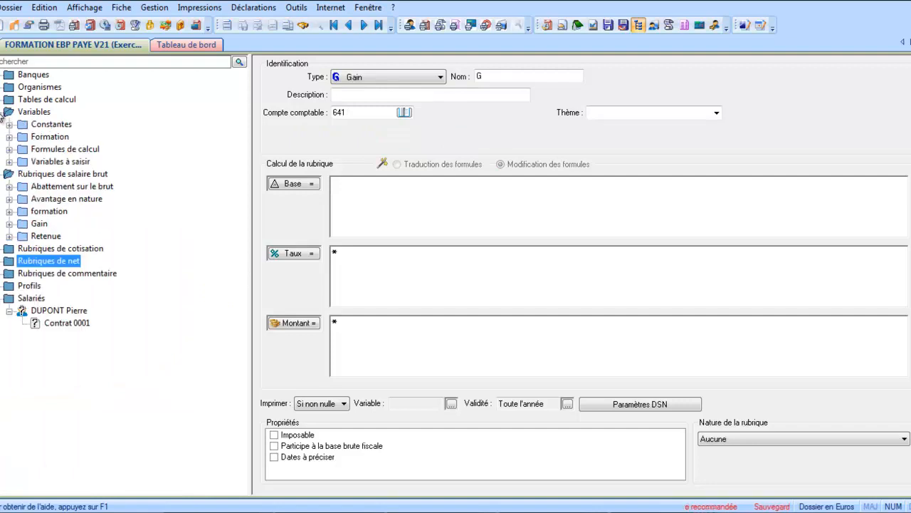
left_click(27, 162)
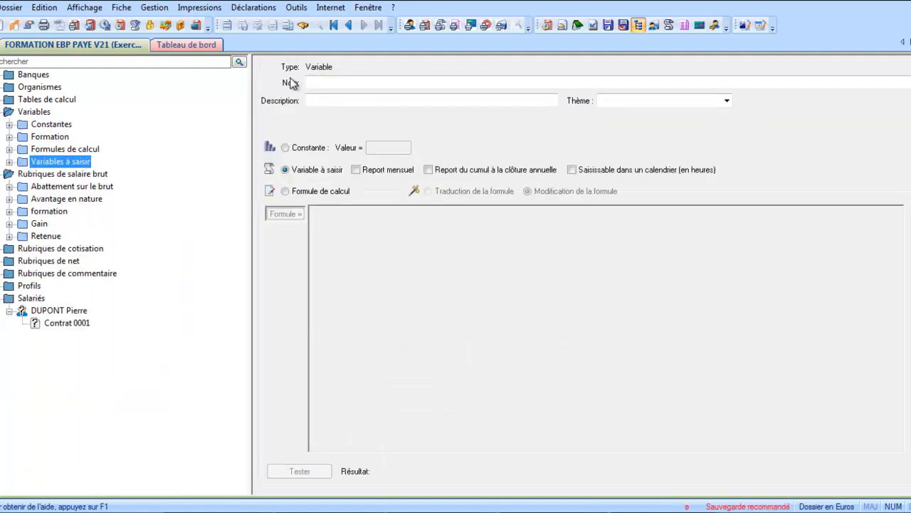
left_click(315, 84)
type("IJNE")
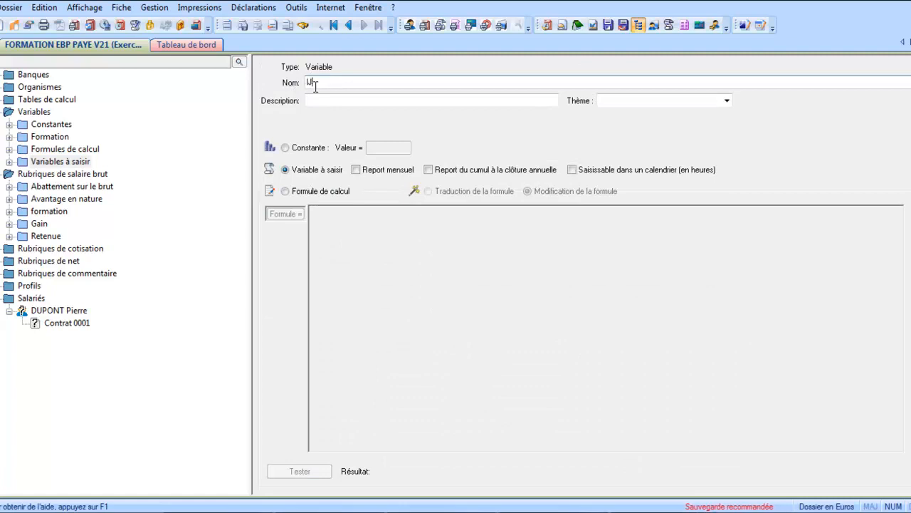
type("T")
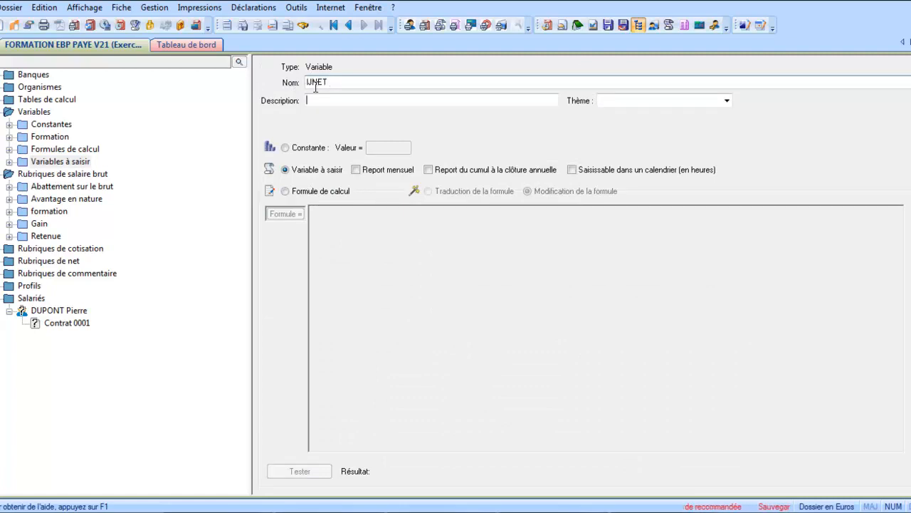
key("Tab")
key("Caps_Lock")
type("Indemnité journalière nette")
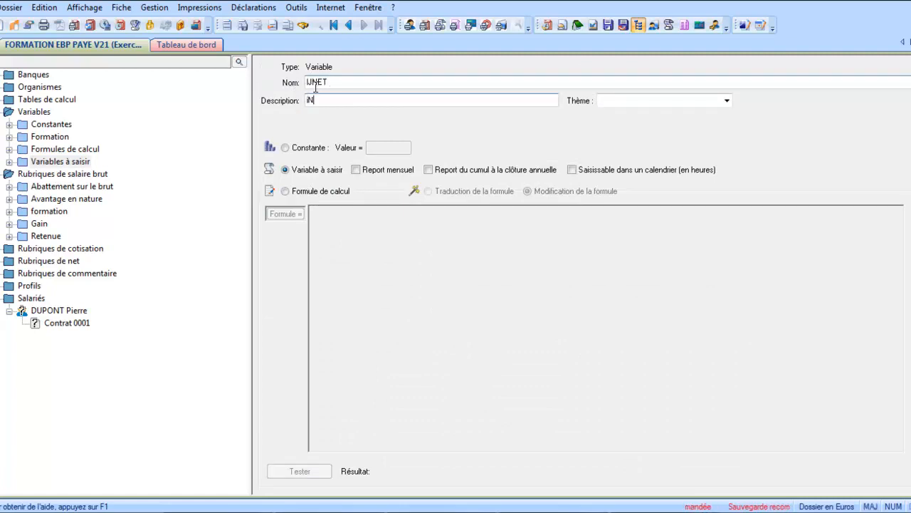
key("Tab")
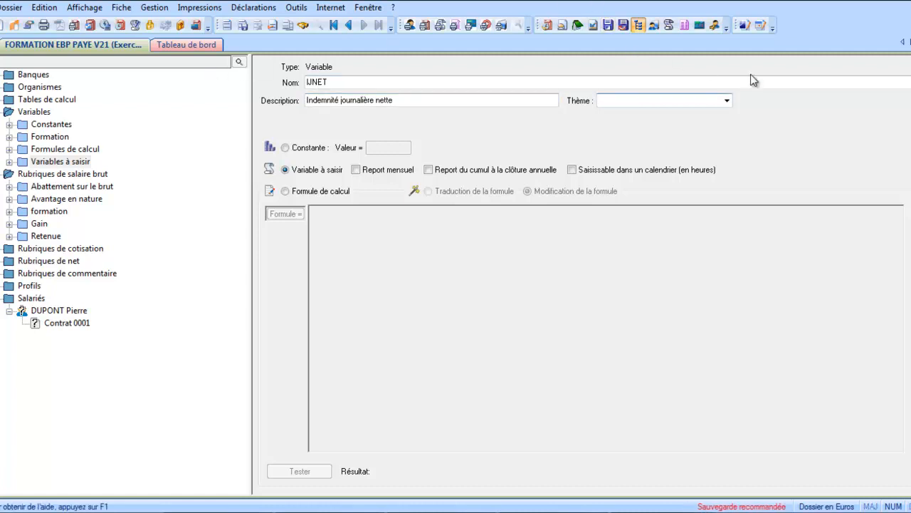
- Assign the Formation theme to the IJNET variable and save it
left_click(727, 101)
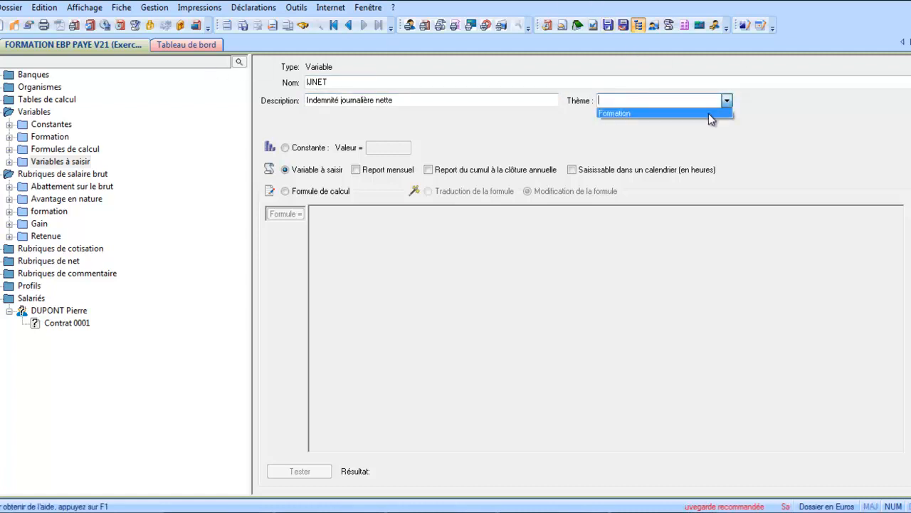
left_click(709, 113)
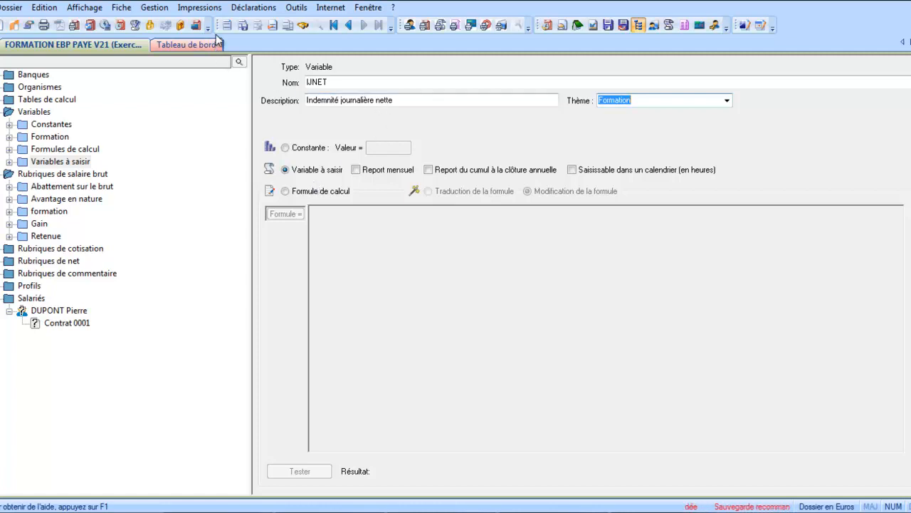
left_click(245, 29)
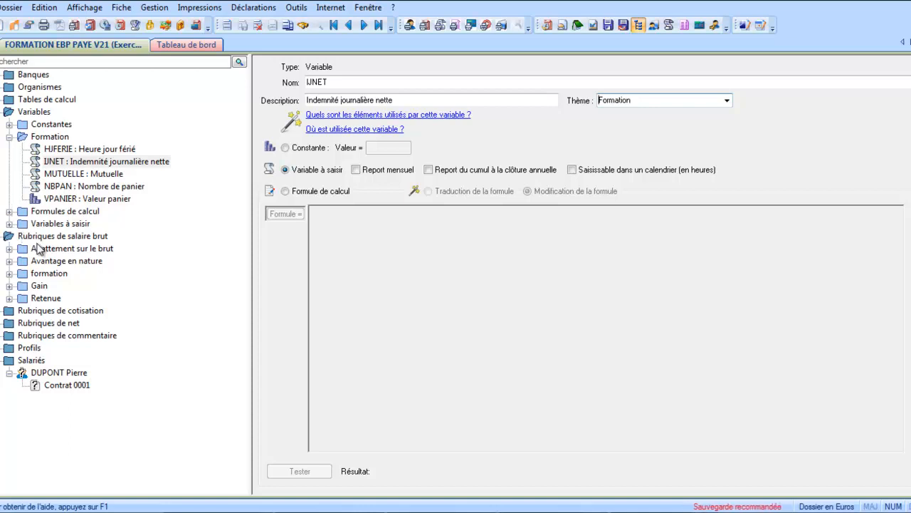
- Look at the item RINDB (Indemnités journalières brutes) among the Retenue items of the gross salary and collapse that folder
left_click(10, 298)
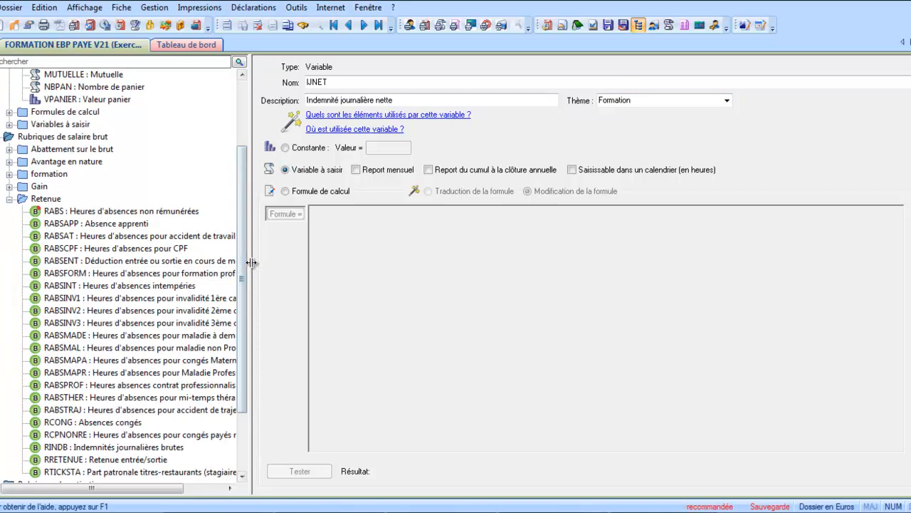
left_click_drag(248, 264, 320, 284)
left_click(68, 447)
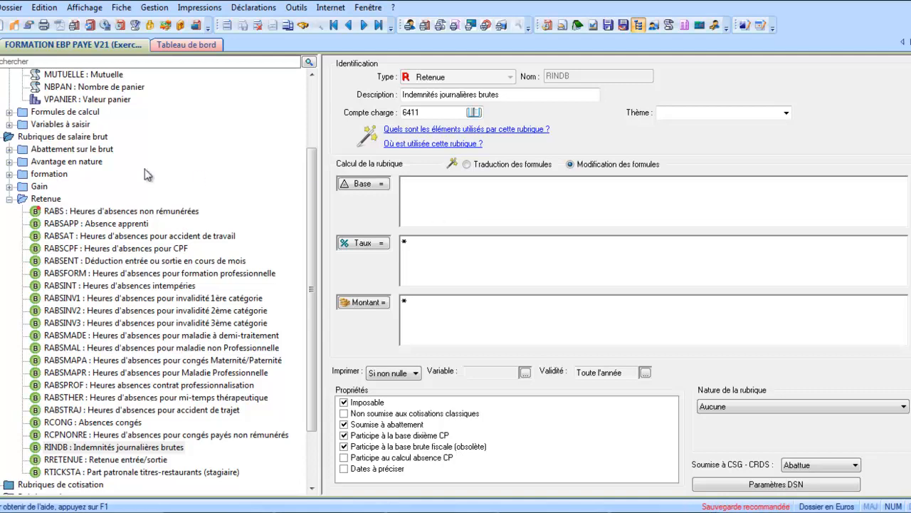
left_click(9, 202)
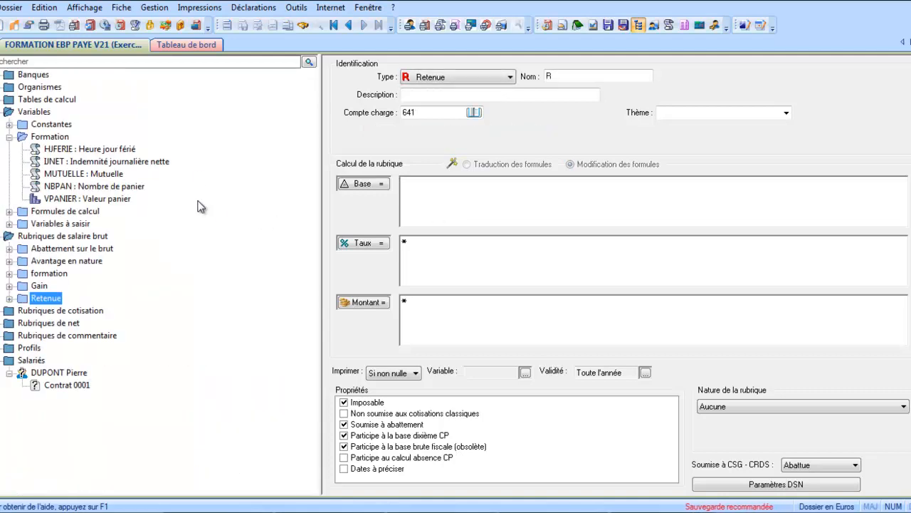
- Create a new Variable à saisir named IJBRUT with the description "Indemnité journalière brute"
left_click(36, 112)
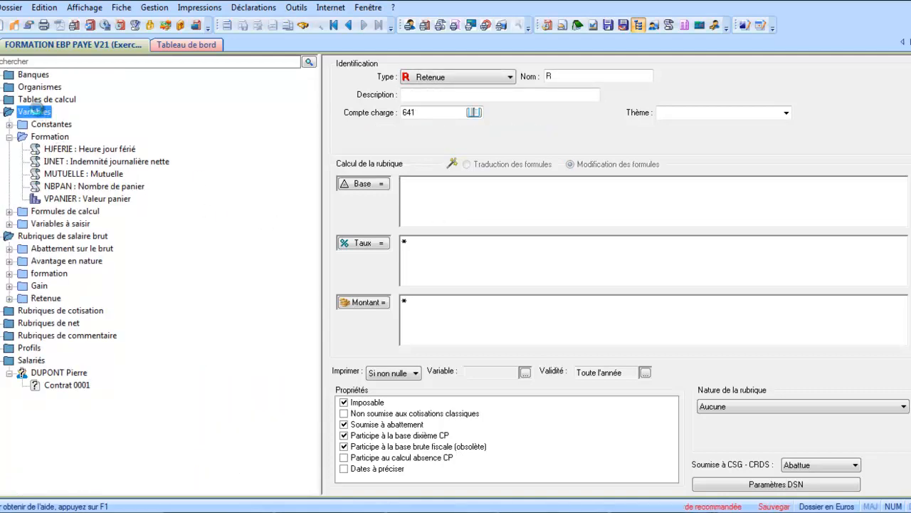
left_click(29, 223)
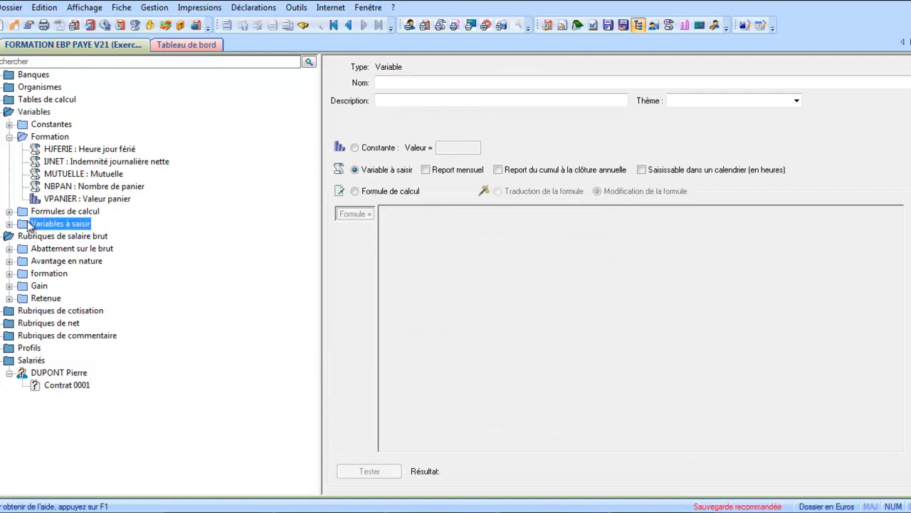
left_click(433, 83)
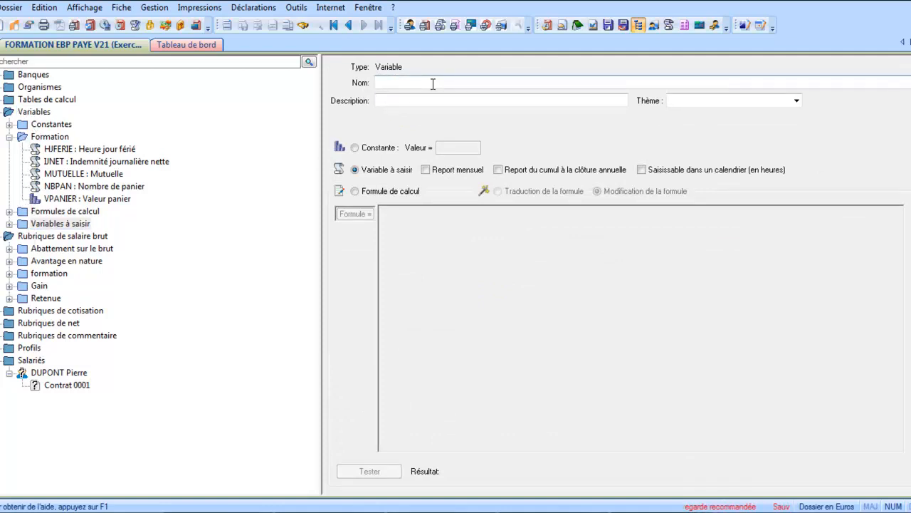
type("IJBRUT")
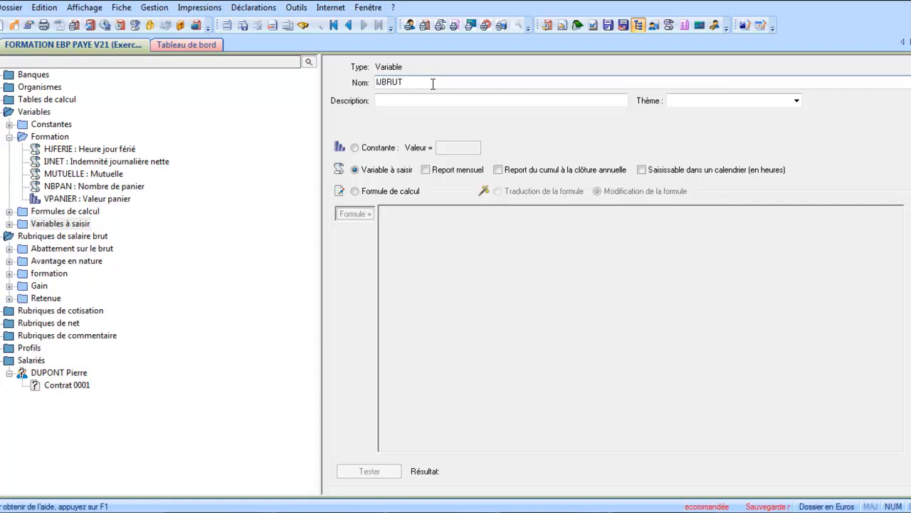
left_click(422, 99)
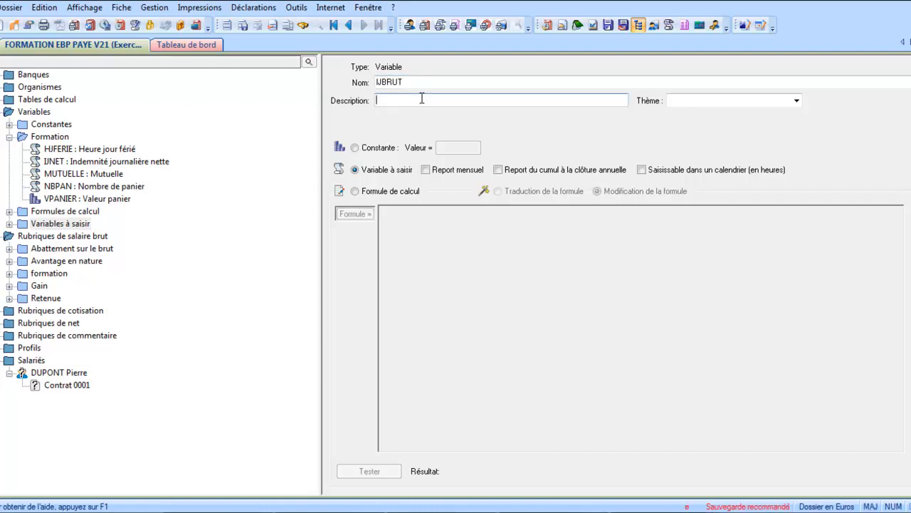
type("iNDEM")
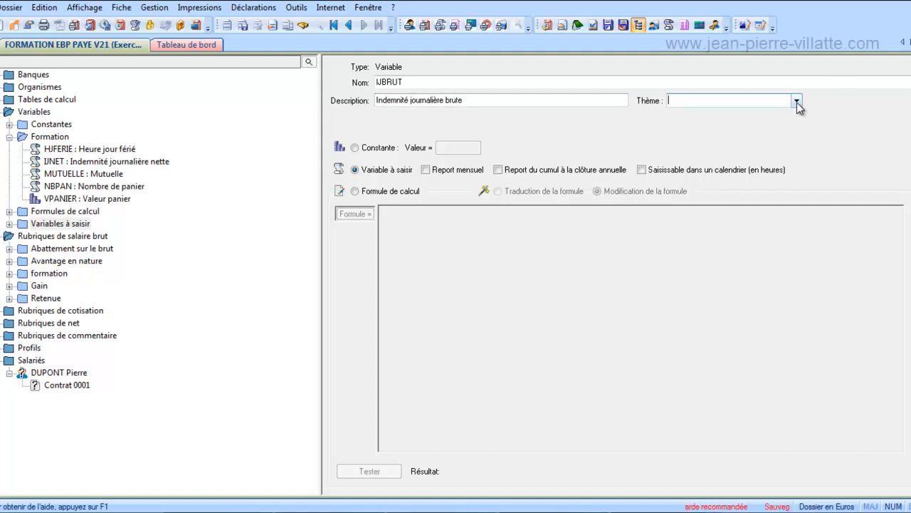
- Assign the Formation theme to the IJBRUT variable and save it
left_click(797, 100)
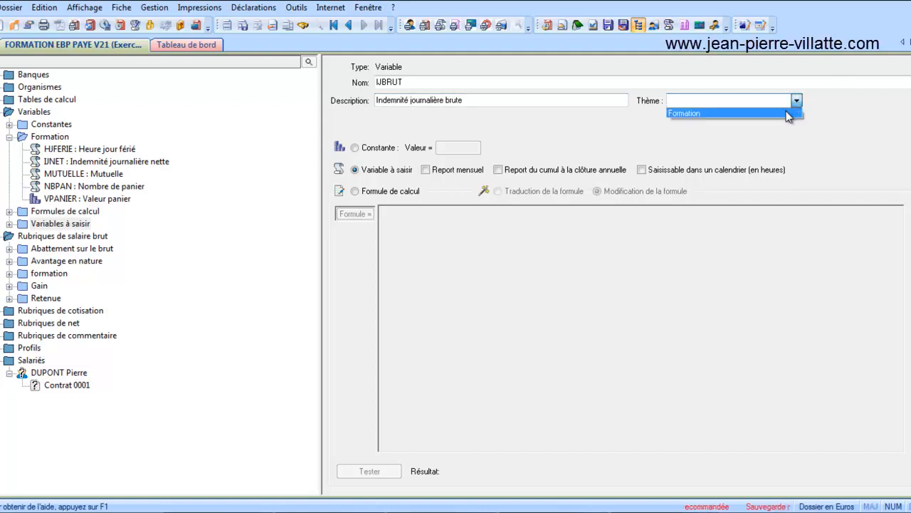
left_click(788, 113)
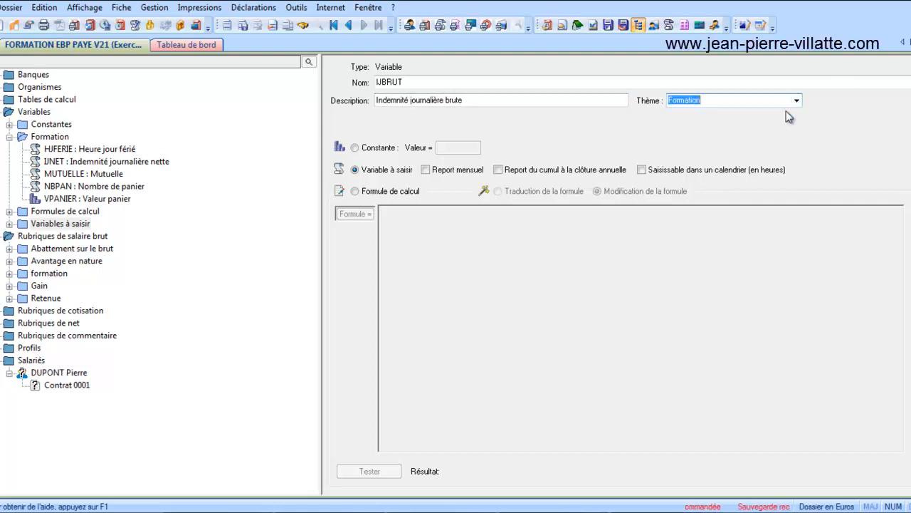
left_click(242, 27)
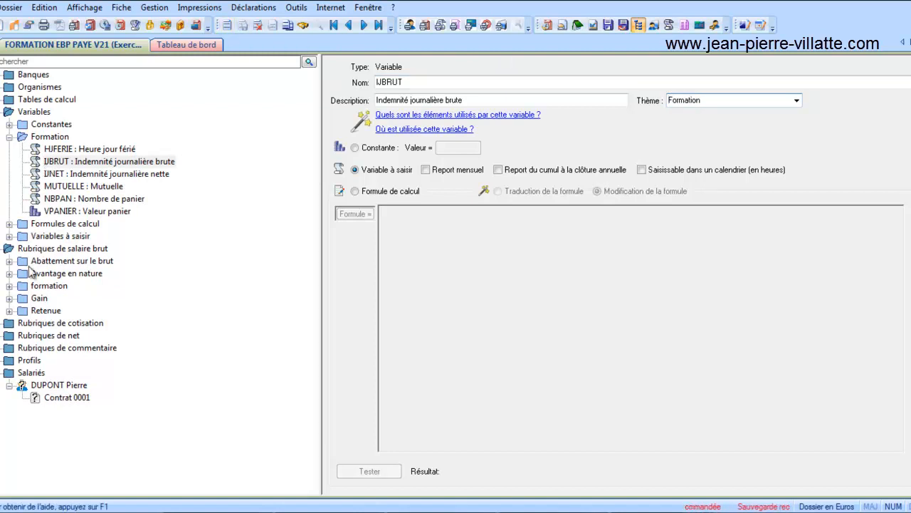
- Set the Base formula of the gross Retenue item RINDB (Indemnités journalières brutes) to IJBRUT and save the item
left_click(22, 312)
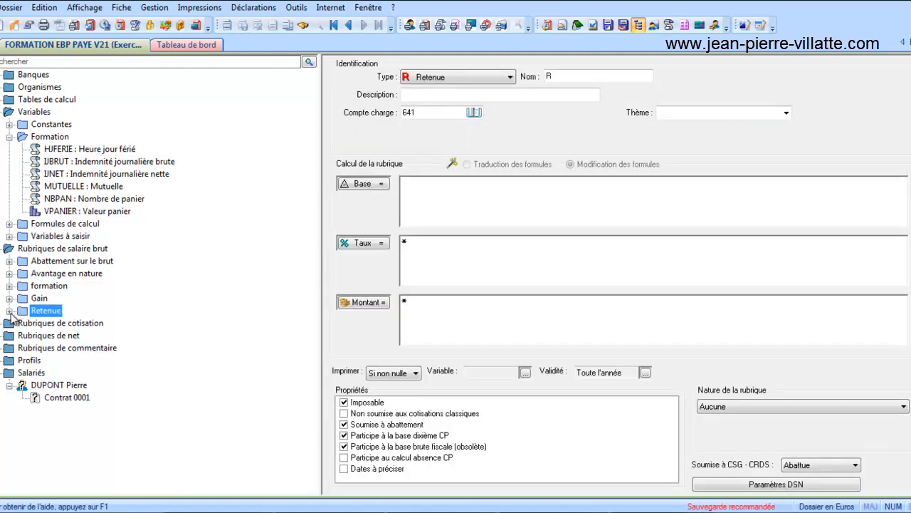
left_click(10, 312)
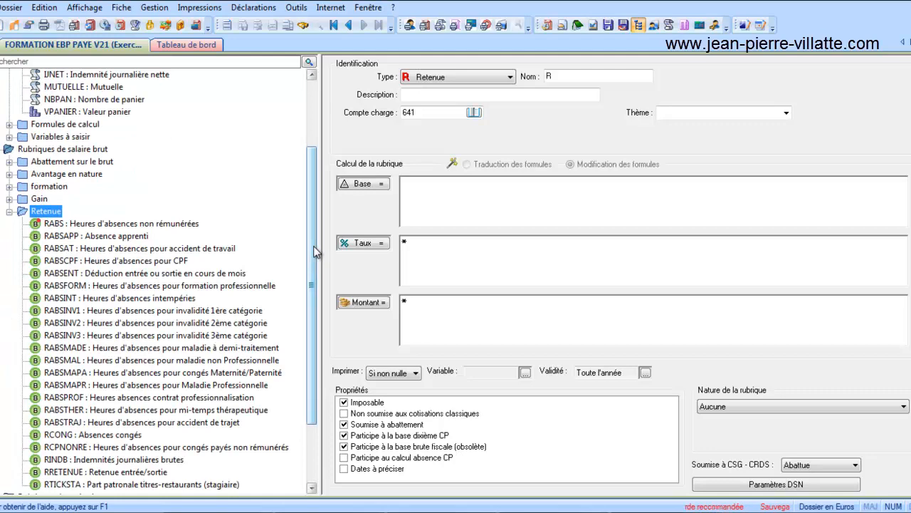
left_click_drag(315, 251, 315, 309)
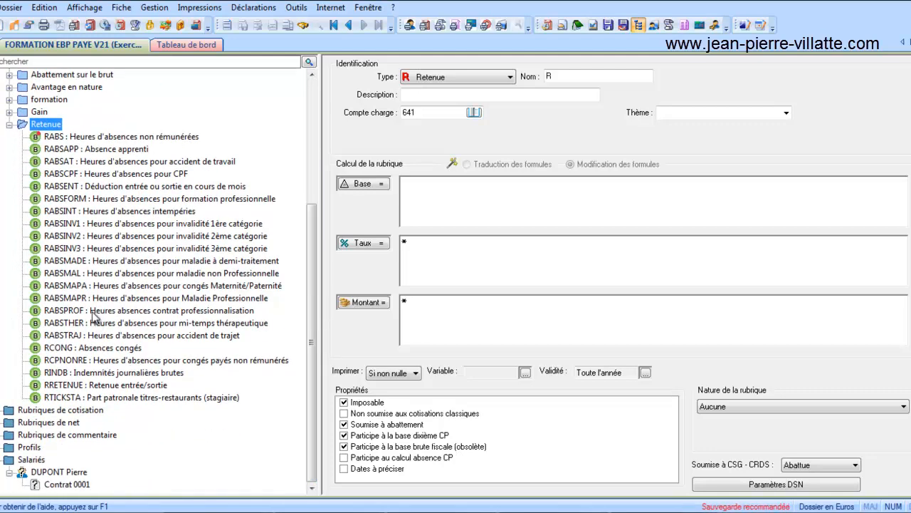
left_click(94, 372)
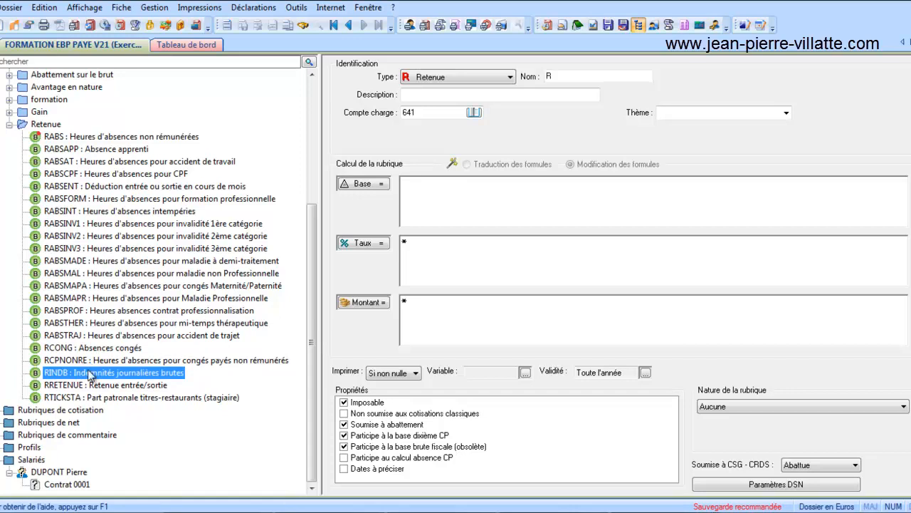
left_click(437, 192)
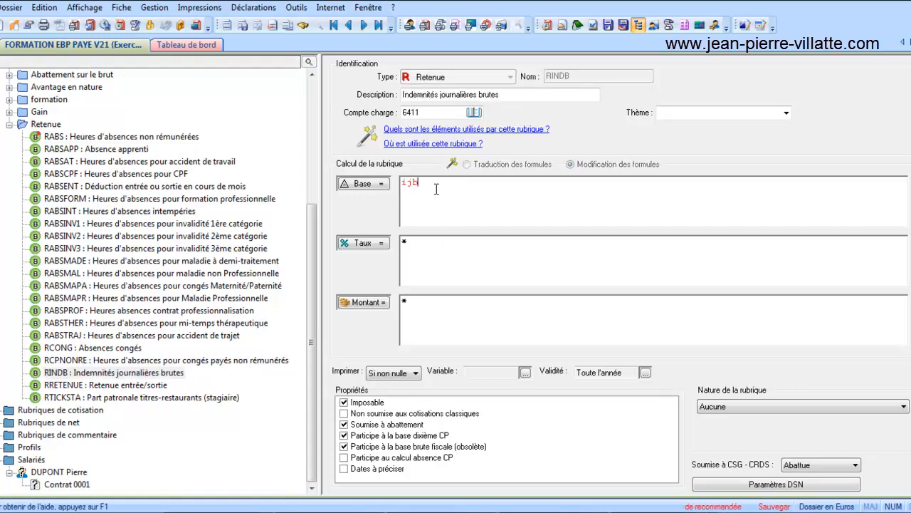
type("ut")
key("Tab")
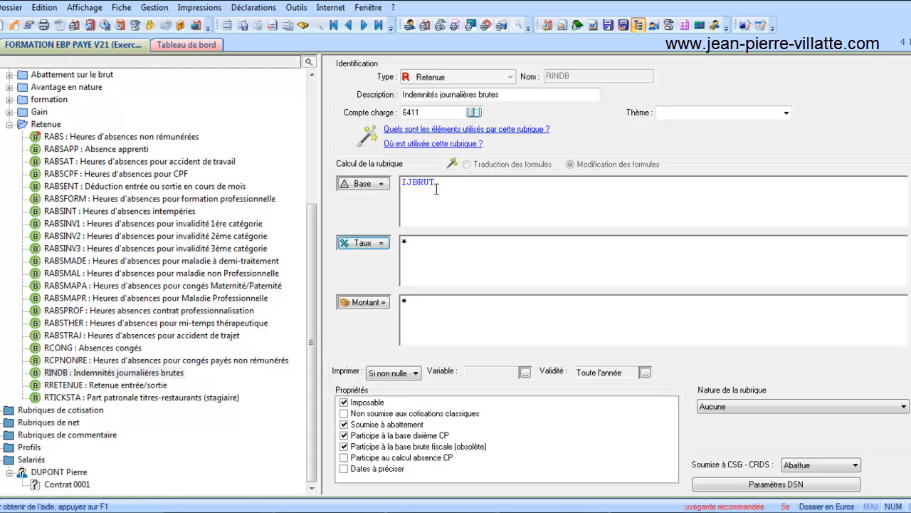
left_click(242, 27)
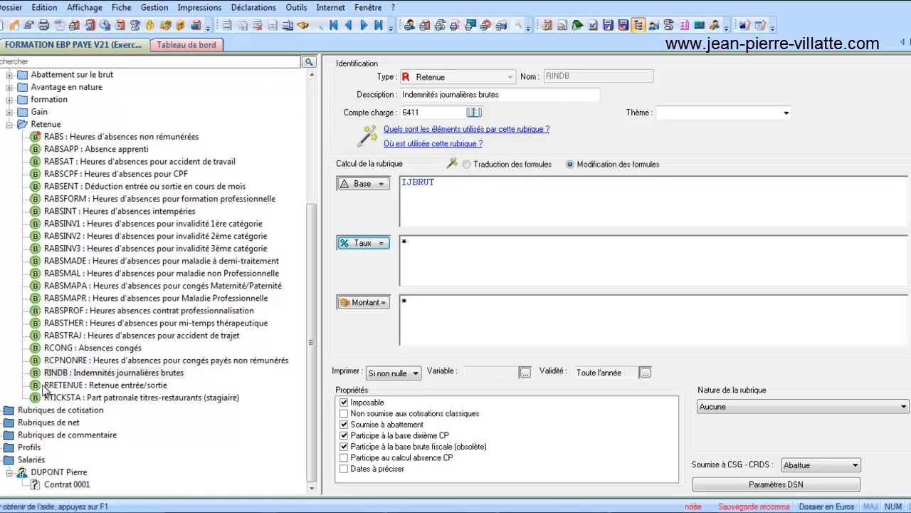
- Set the Base formula of the net Gain item GINDN (Indemnités journalières nettes) to IJNET and save the item
left_click(2, 424)
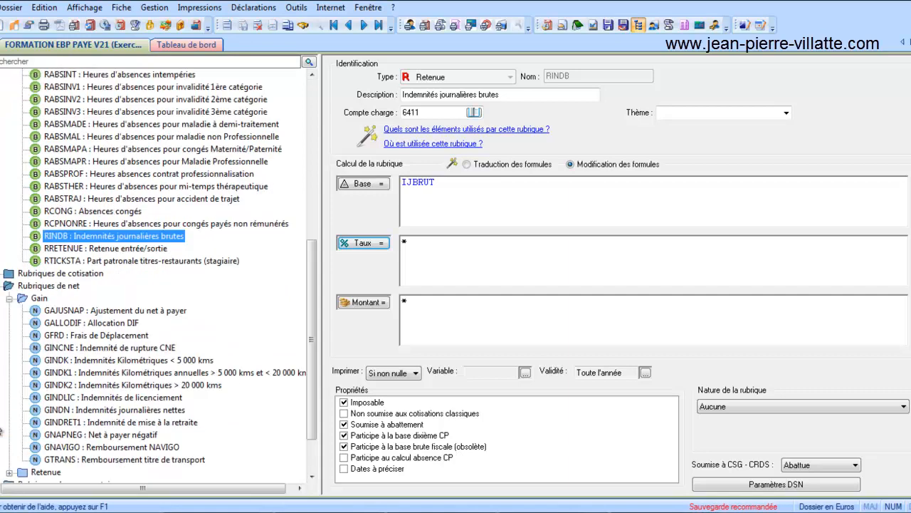
left_click(89, 411)
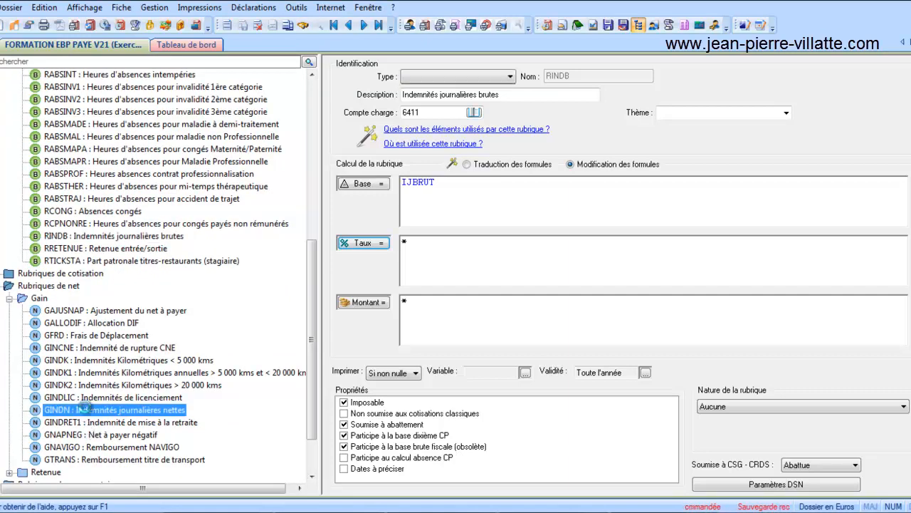
left_click(490, 202)
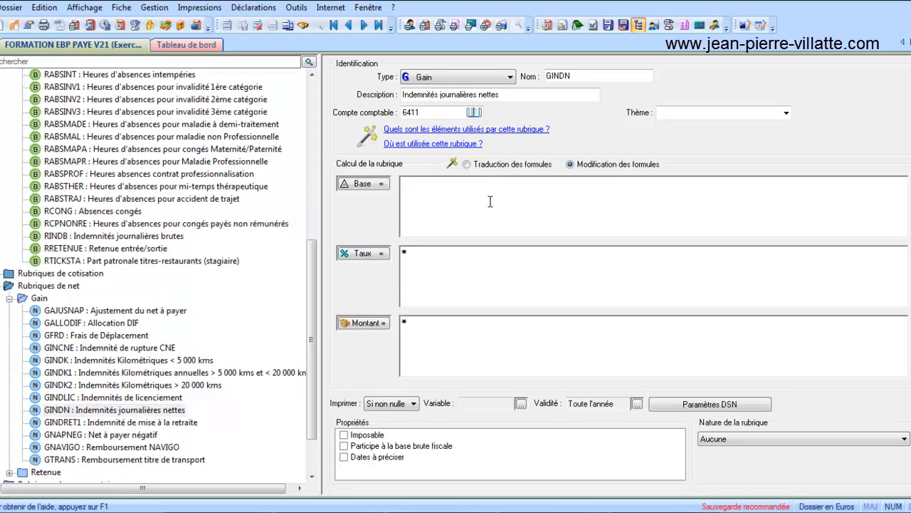
type("i")
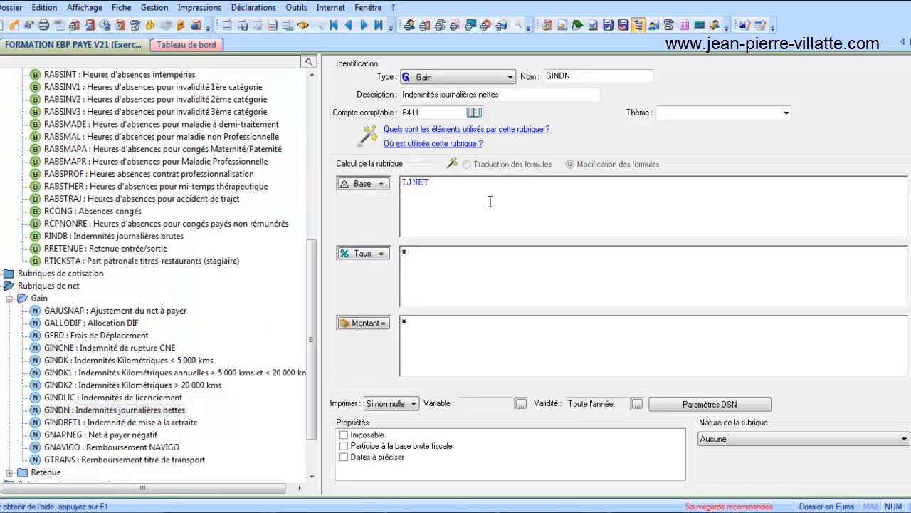
left_click(244, 26)
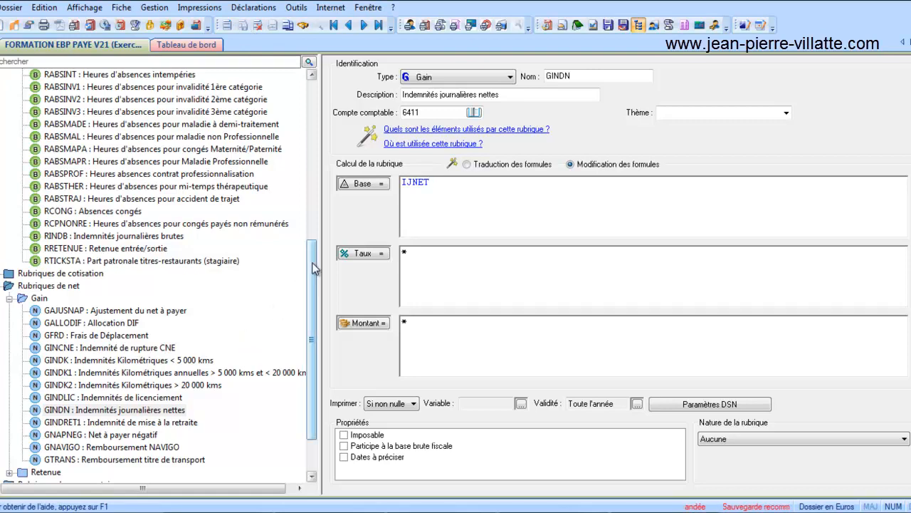
- Open the Contrat 0001 payslip and add the net Gain item GINDN (Indemnités journalières nettes) at the RACOMPTE line
left_click_drag(315, 268, 320, 389)
left_click(48, 472)
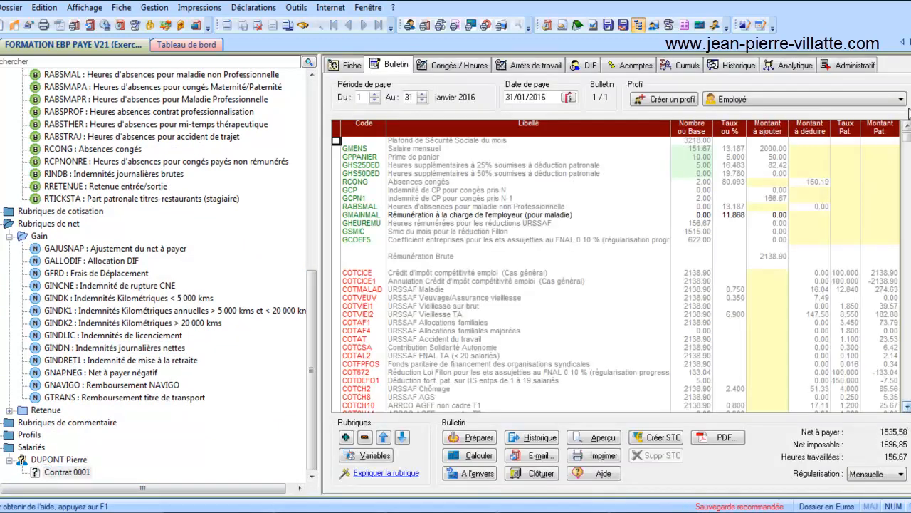
left_click_drag(909, 137, 907, 396)
left_click(364, 356)
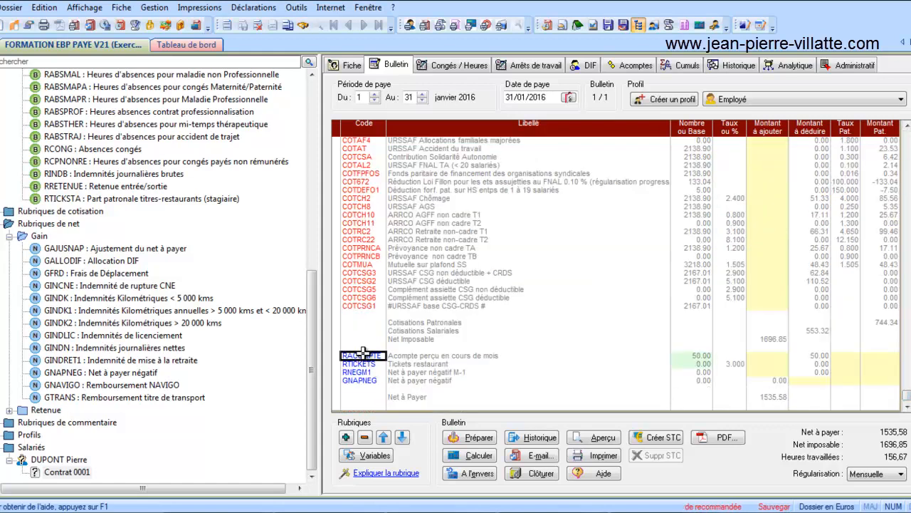
left_click(346, 438)
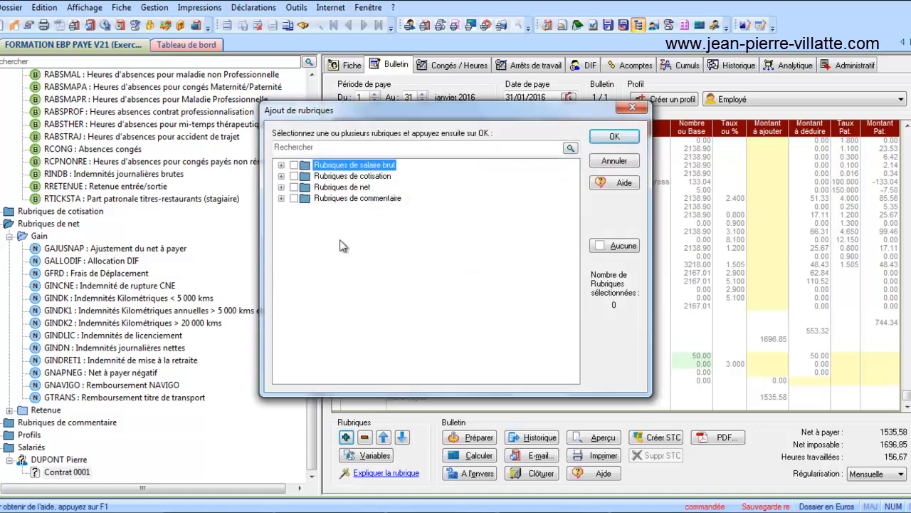
left_click(281, 187)
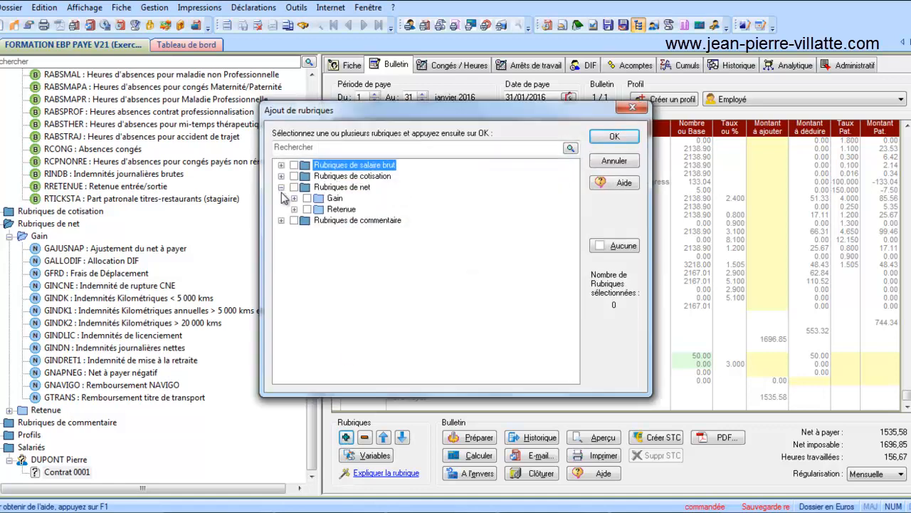
left_click(294, 198)
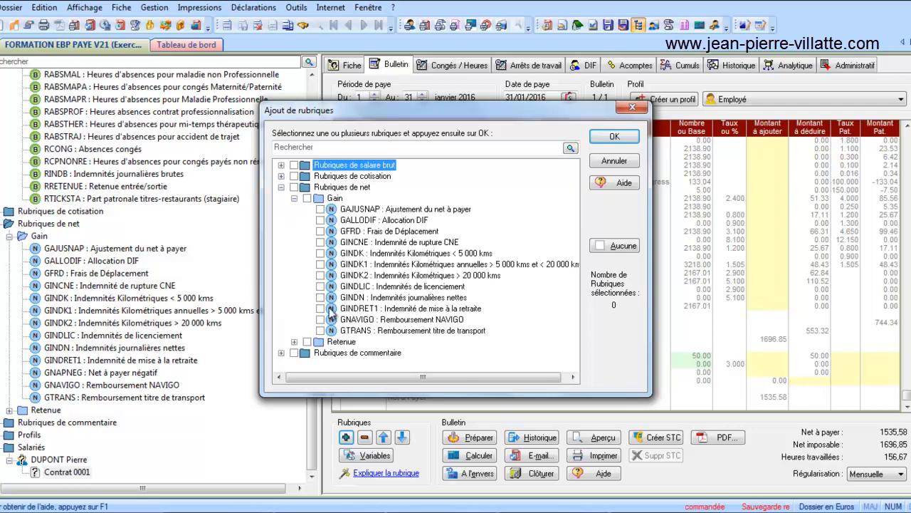
left_click(356, 297)
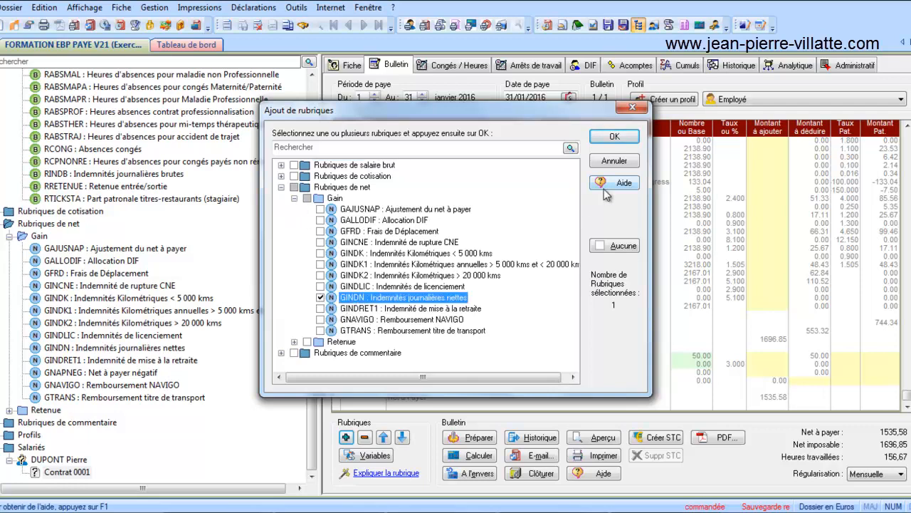
left_click(614, 136)
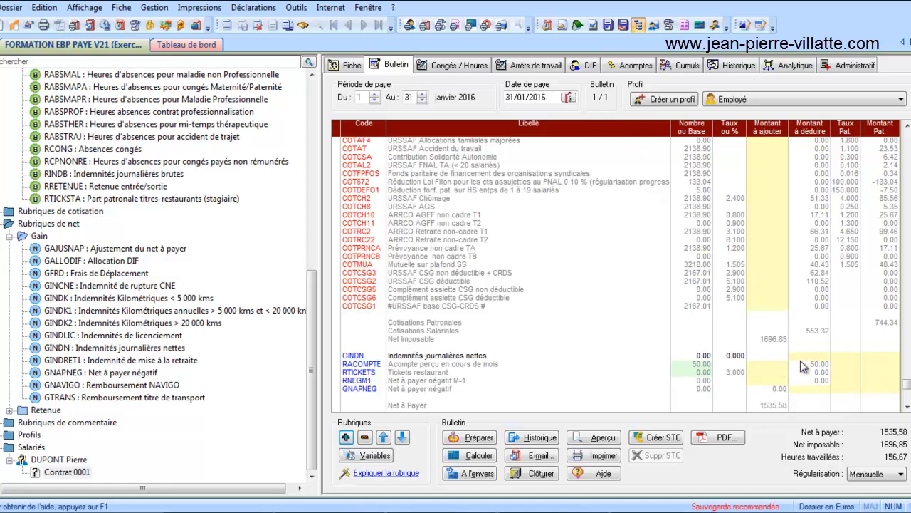
- Add the gross Retenue item RINDB (Indemnités journalières brutes) to the payslip, starting from the GMAINMAL line
left_click_drag(907, 380, 907, 138)
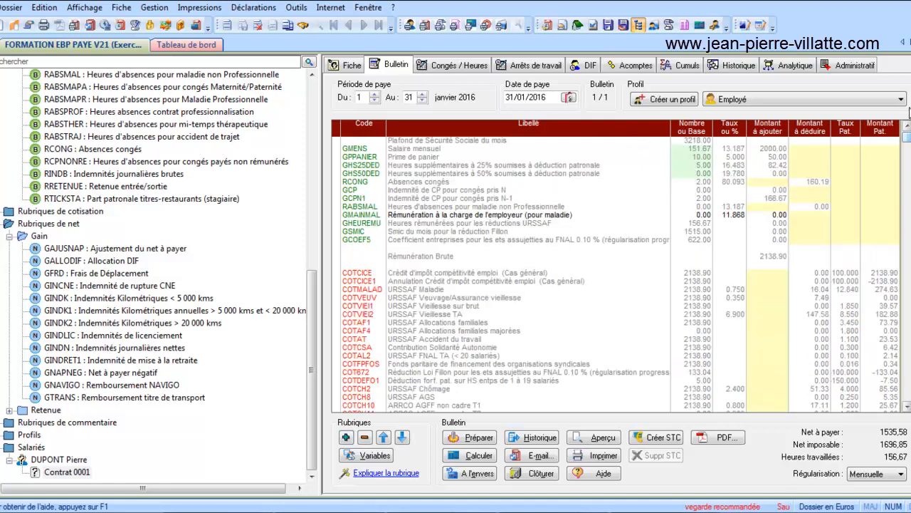
left_click(349, 215)
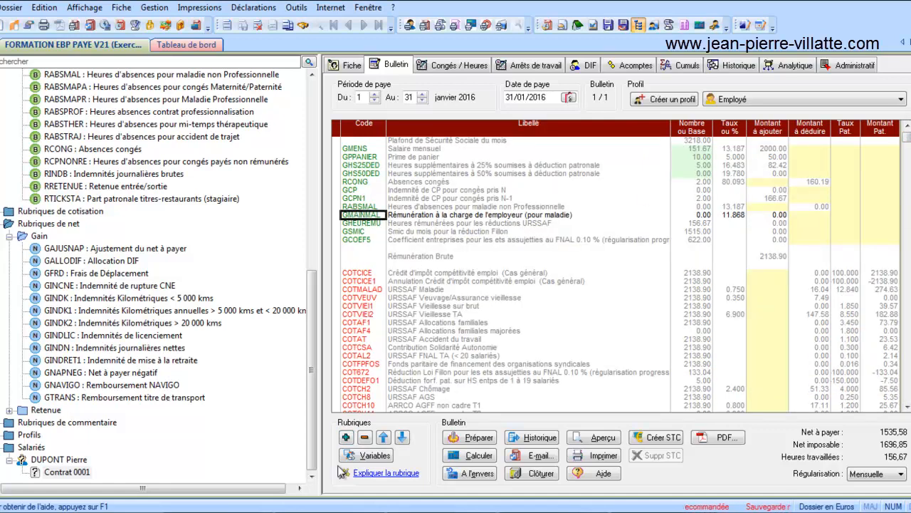
left_click(346, 437)
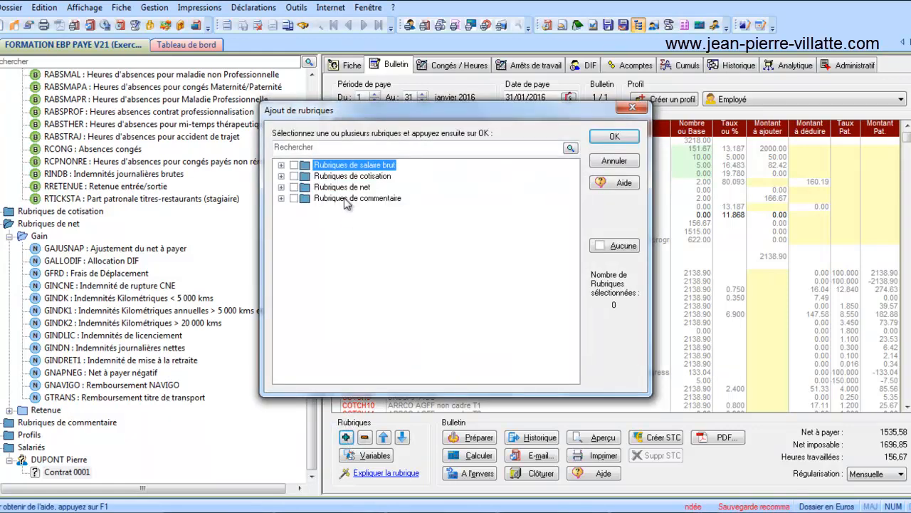
left_click(281, 164)
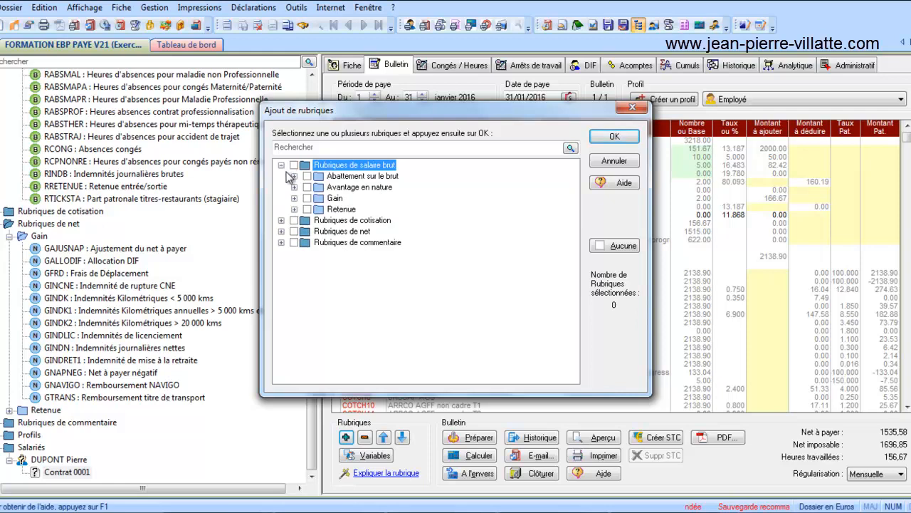
left_click(294, 209)
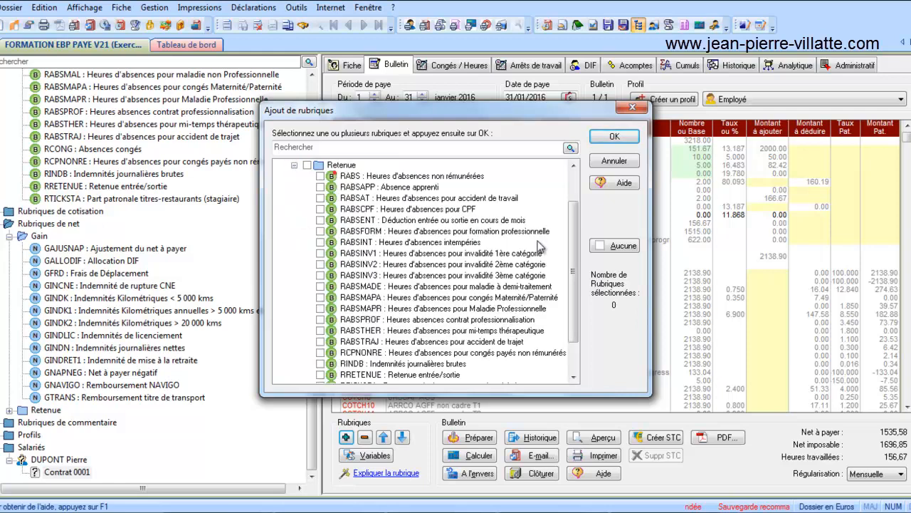
left_click(432, 365)
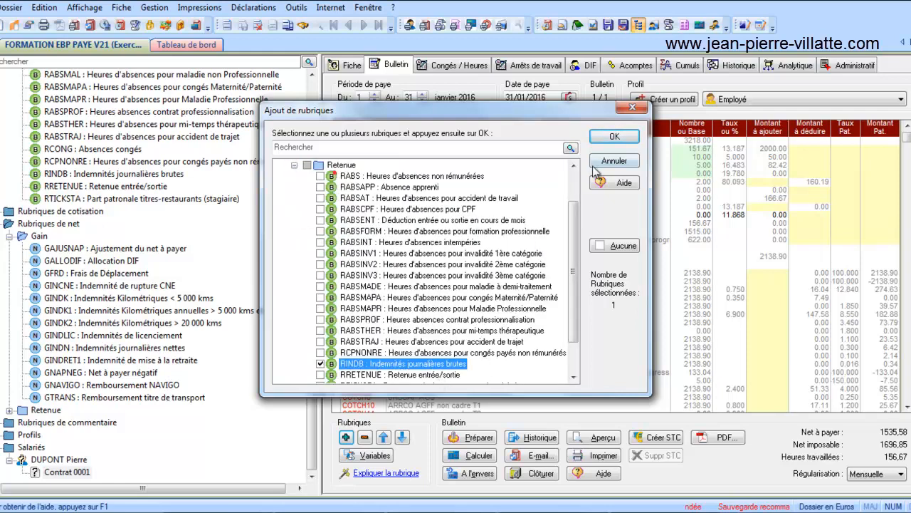
left_click(602, 137)
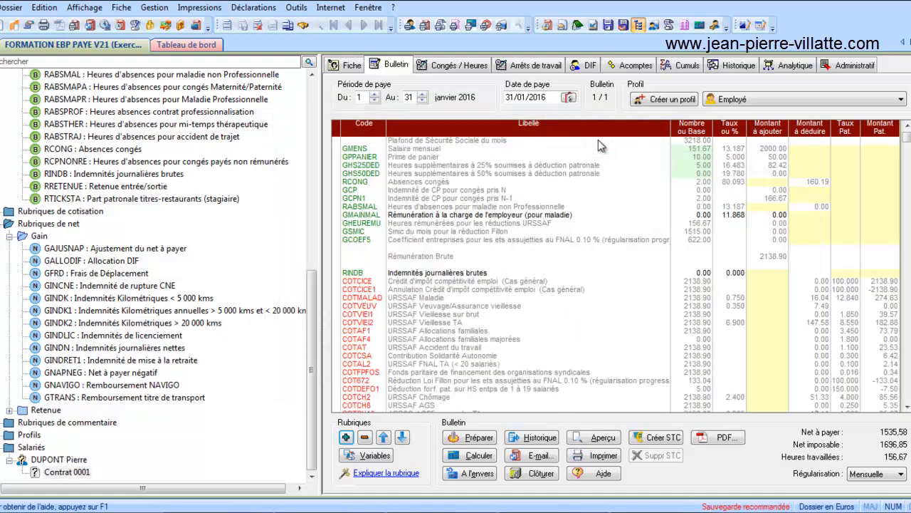
- Move the RINDB line up the payslip into the gross salary section, directly above RCONG (Absences congés)
left_click(363, 271)
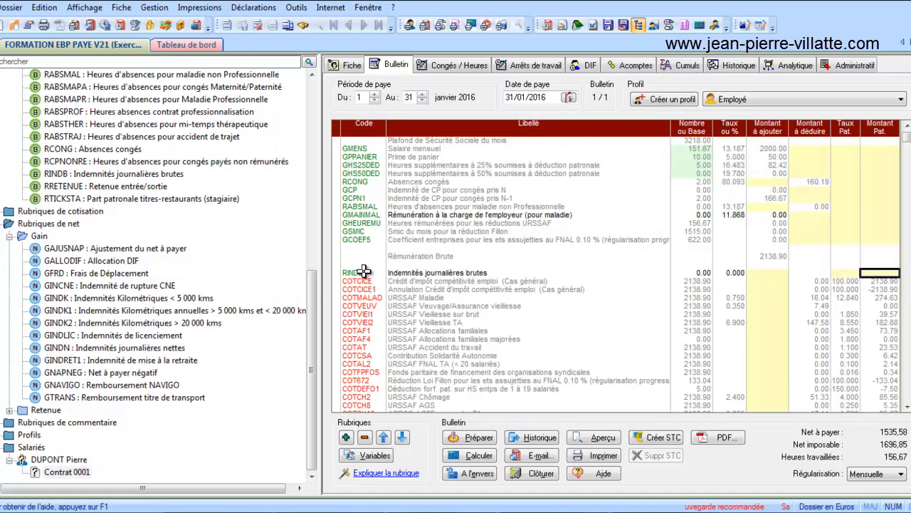
double_click(364, 271)
left_click(384, 438)
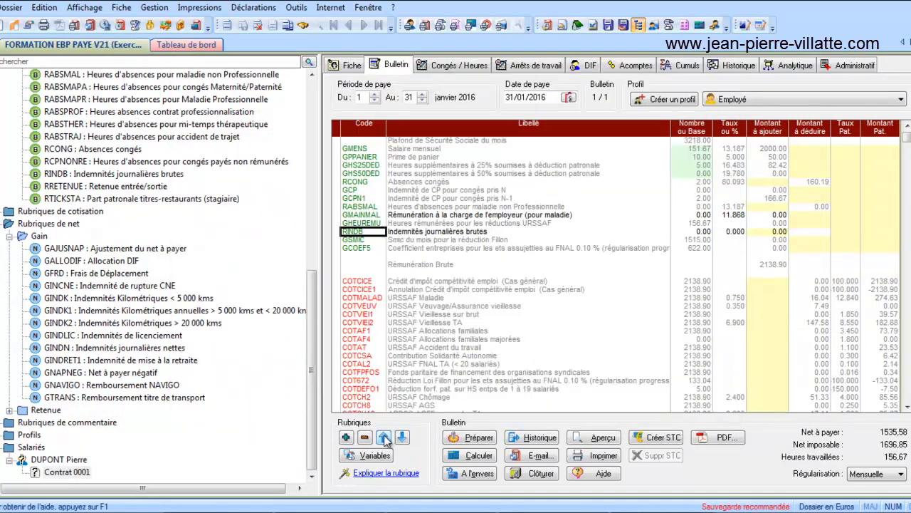
left_click(384, 437)
left_click(384, 437)
left_click(384, 438)
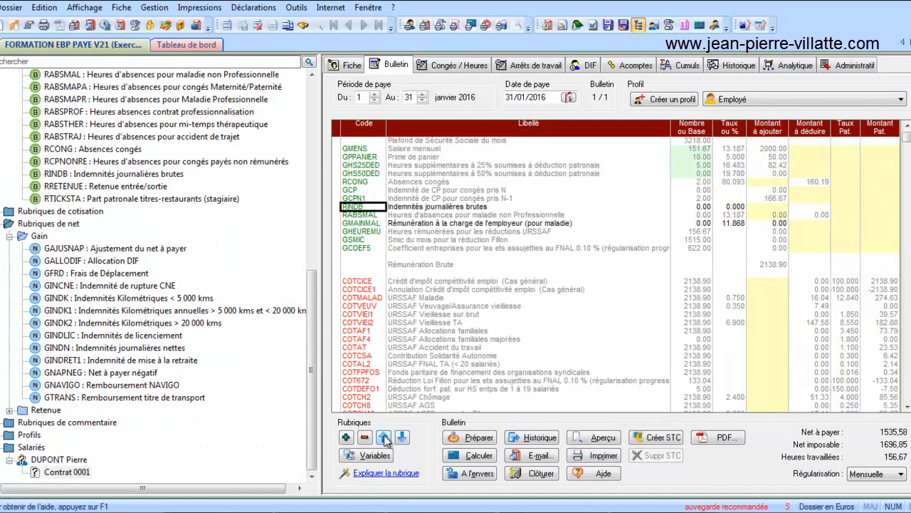
left_click(384, 438)
left_click(385, 438)
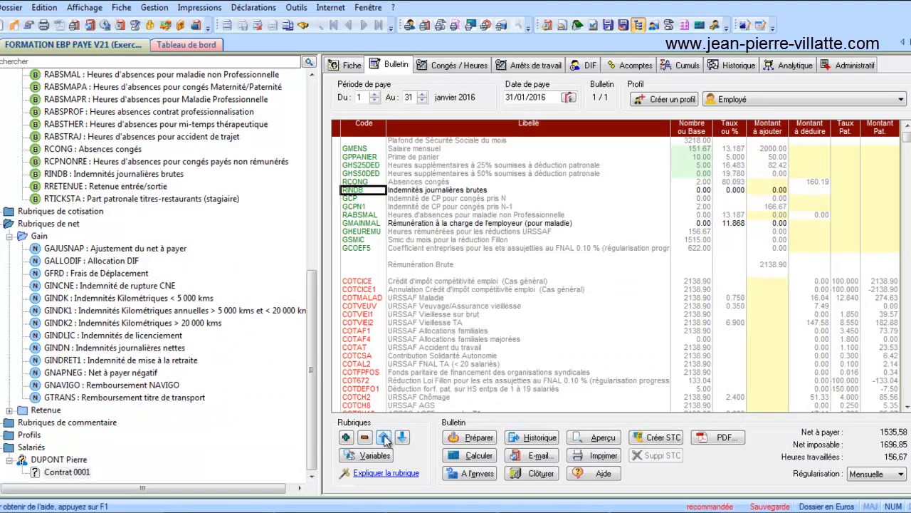
left_click(384, 438)
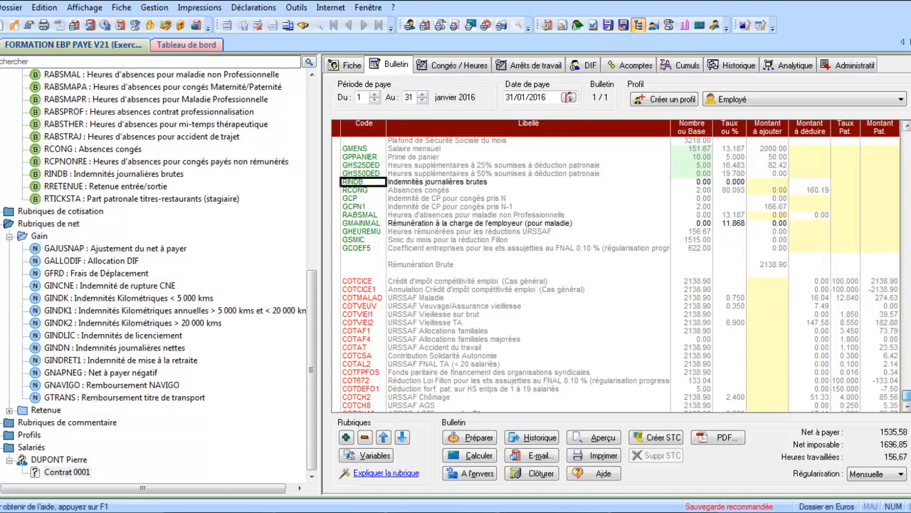
- Set the IJNET variable to 150 for the GINDN (Indemnités journalières nettes) line of the payslip
left_click_drag(907, 395, 907, 397)
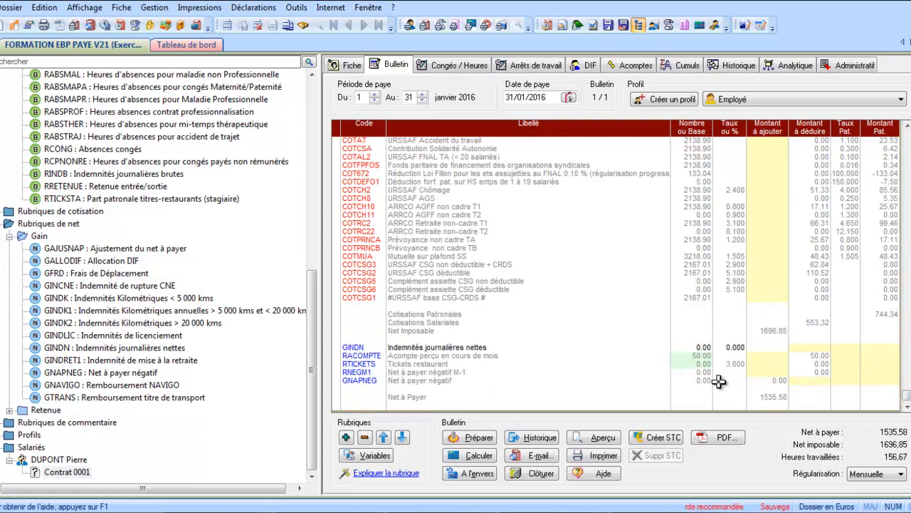
double_click(696, 348)
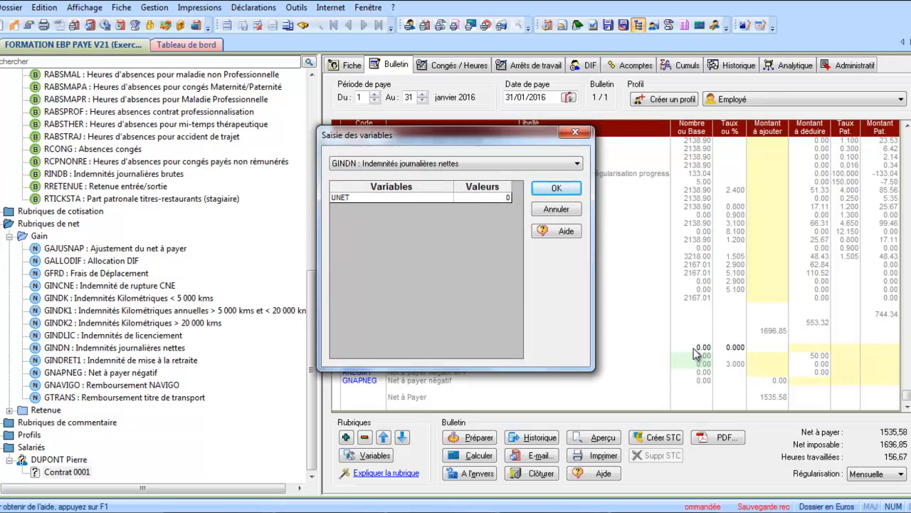
left_click(477, 197)
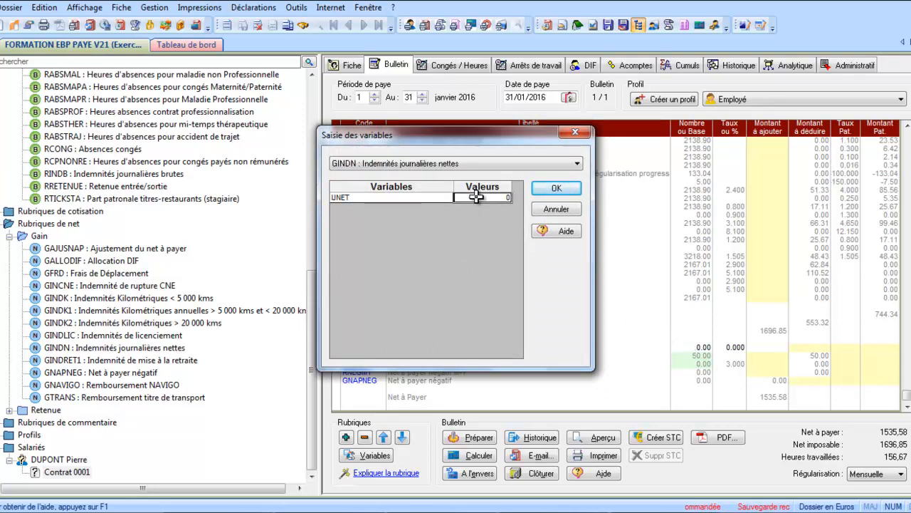
type("15")
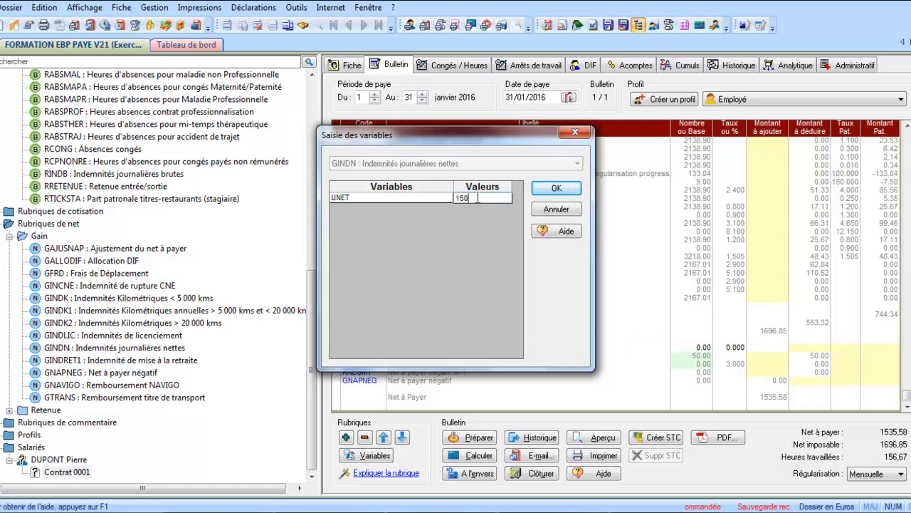
key("Return")
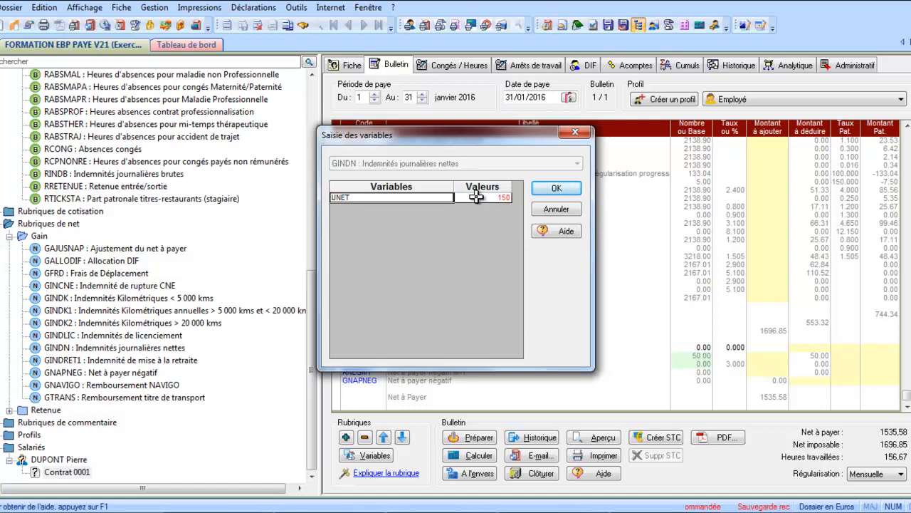
left_click(556, 188)
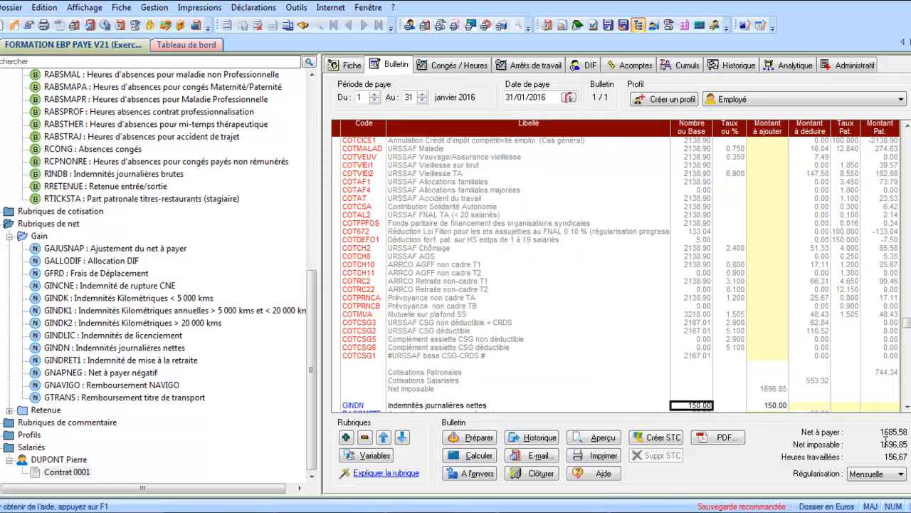
- Run the reverse payroll calculation for a desired net pay of 1535,58 on RINDB and transfer the result to the IJBRUT variable
left_click(468, 475)
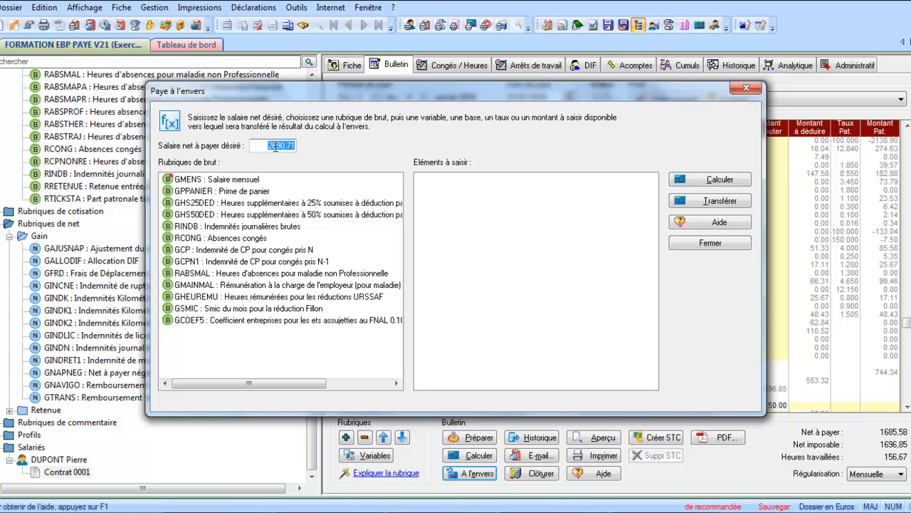
type("1535,58")
left_click(222, 226)
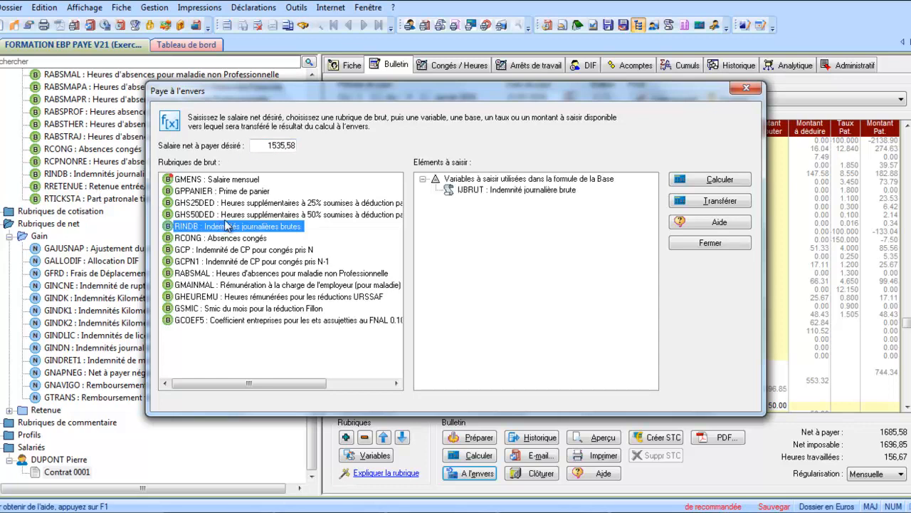
left_click(510, 191)
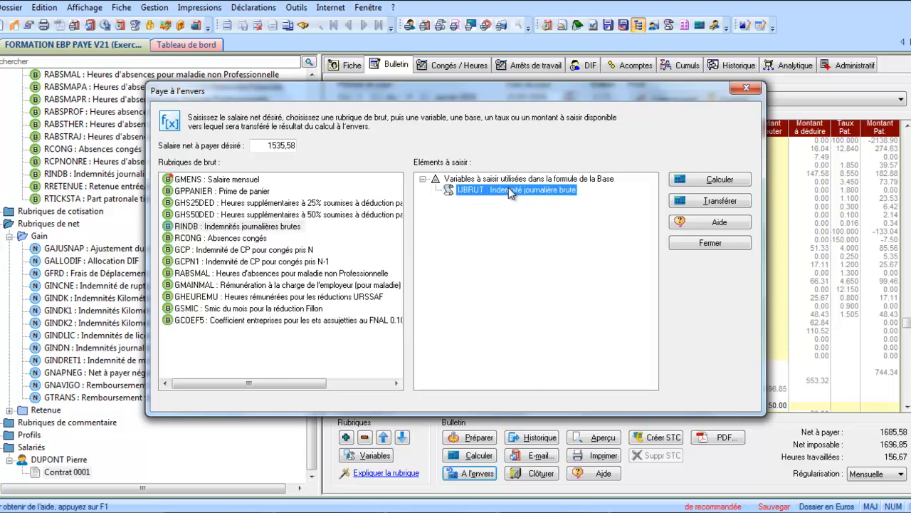
left_click(691, 179)
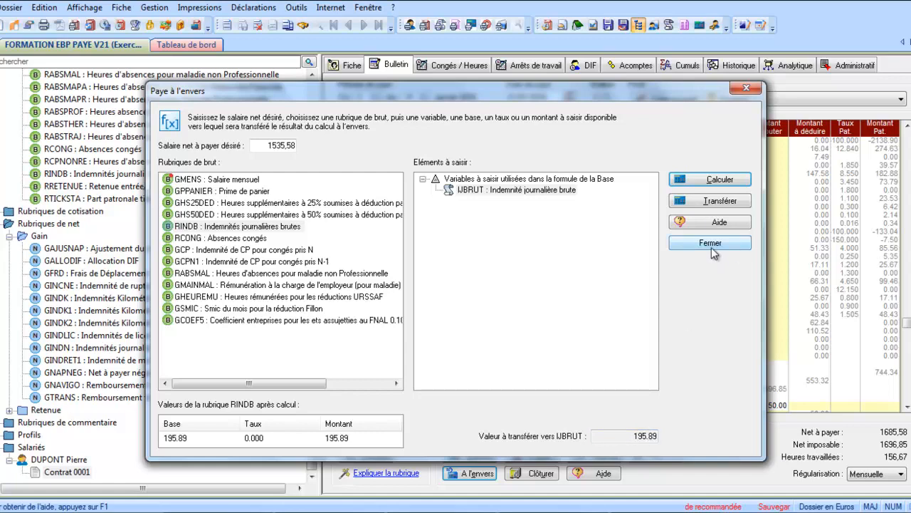
left_click(709, 203)
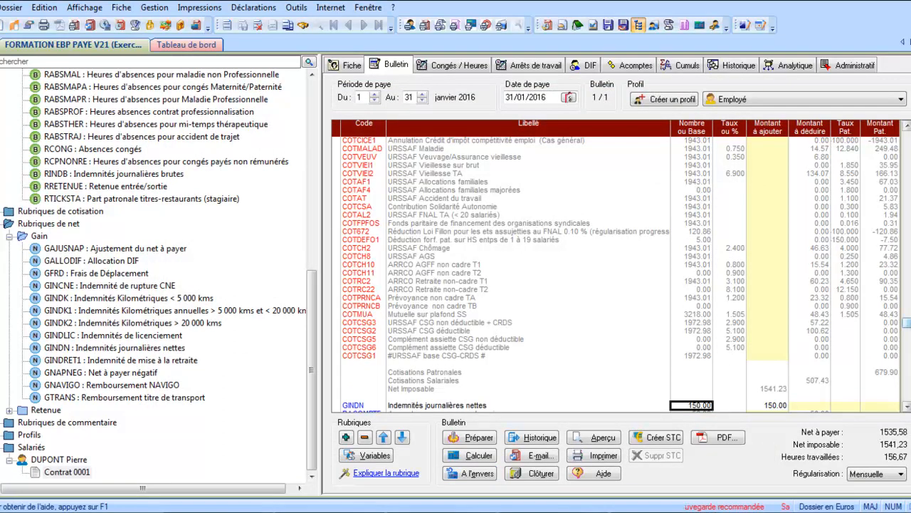
- Review the RINDB line, then preview the printed payslip and examine its gross and net daily allowance lines and net pay
scroll(906, 147, "up", 6)
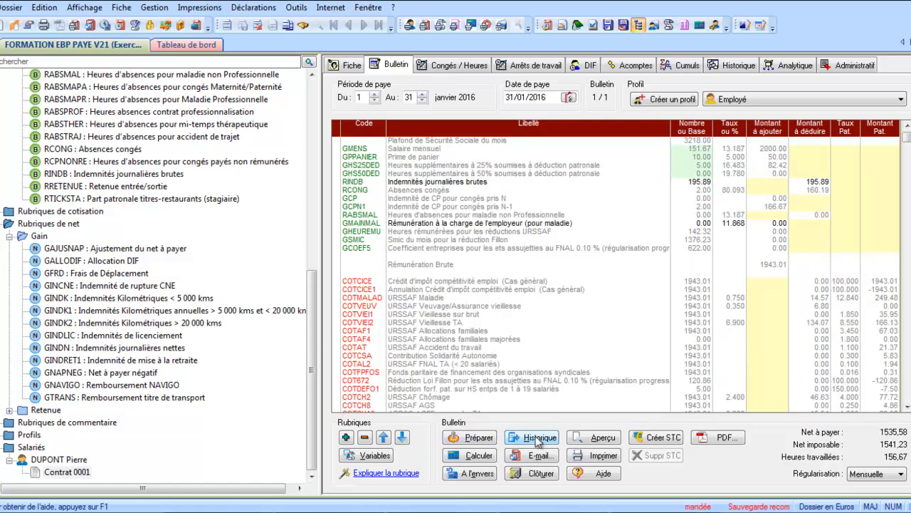
left_click(602, 439)
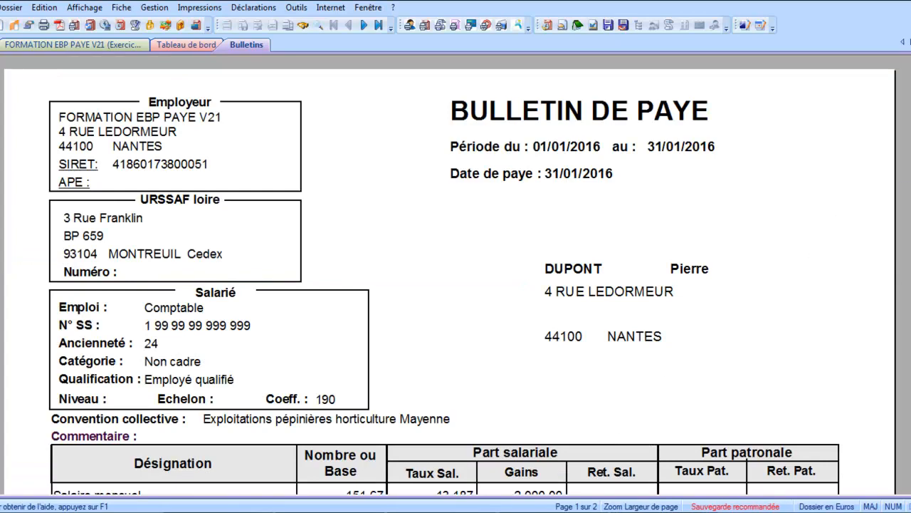
scroll(456, 284, "down", 3)
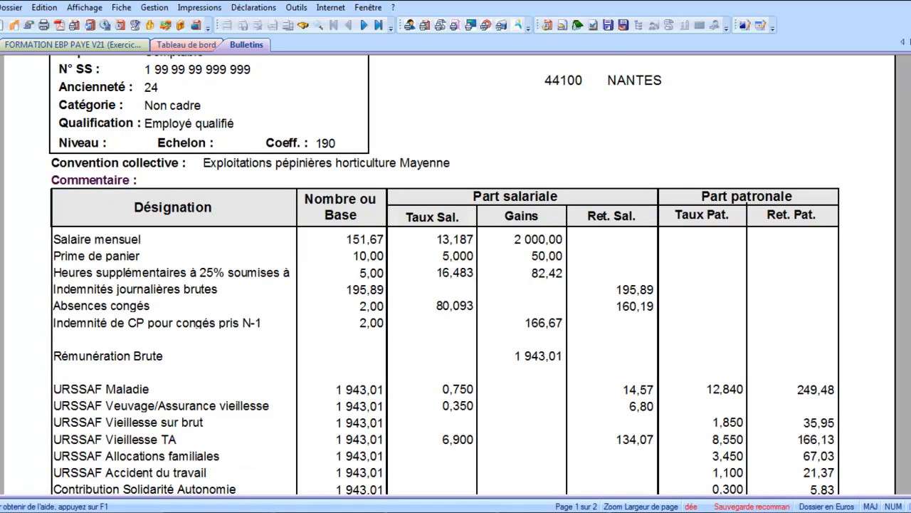
scroll(770, 366, "down", 3)
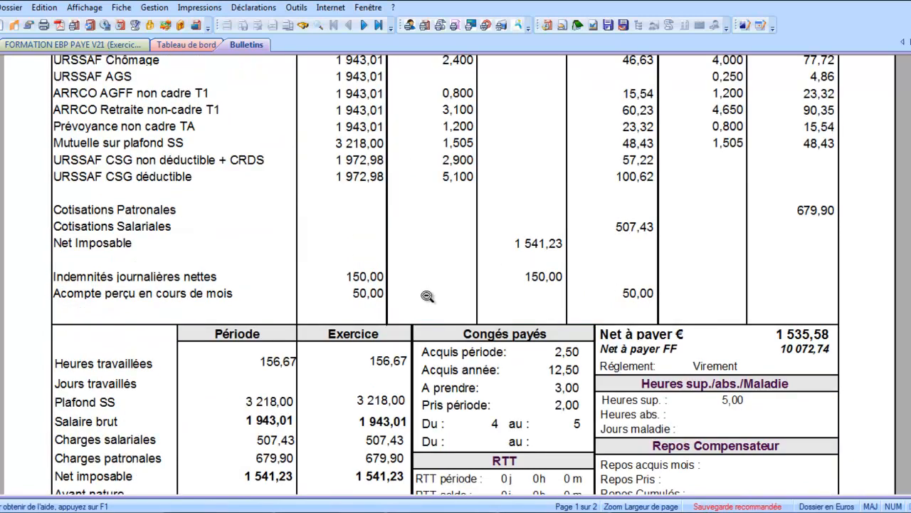